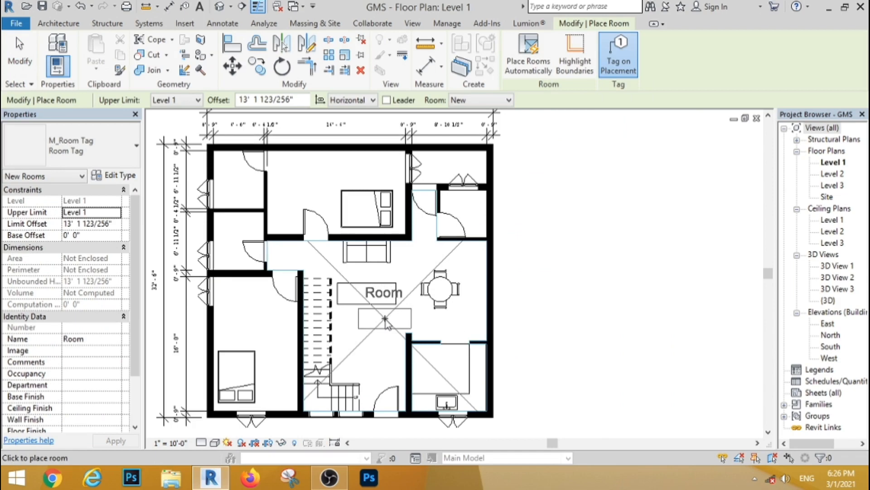
Place tagged rooms in the central living area, both bedrooms, the two small west rooms, and the two small northeast rooms.
{"action": "left_click", "coordinate": [384, 320]}
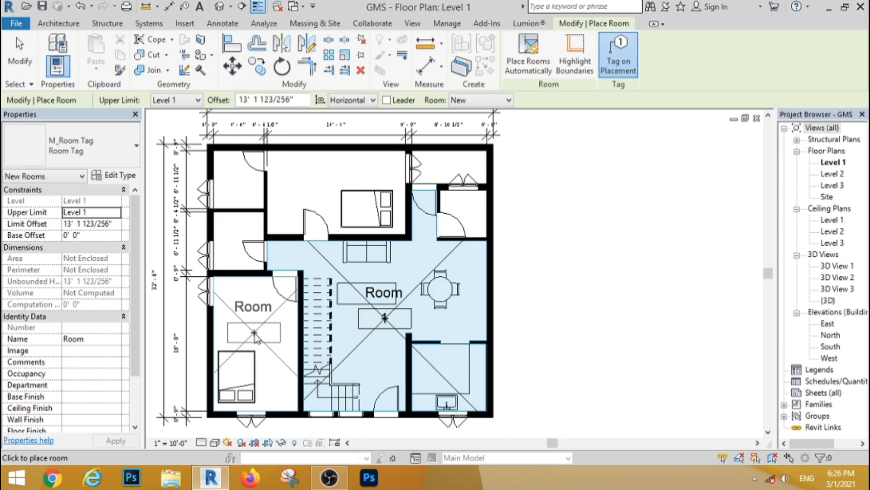
{"action": "left_click", "coordinate": [254, 332]}
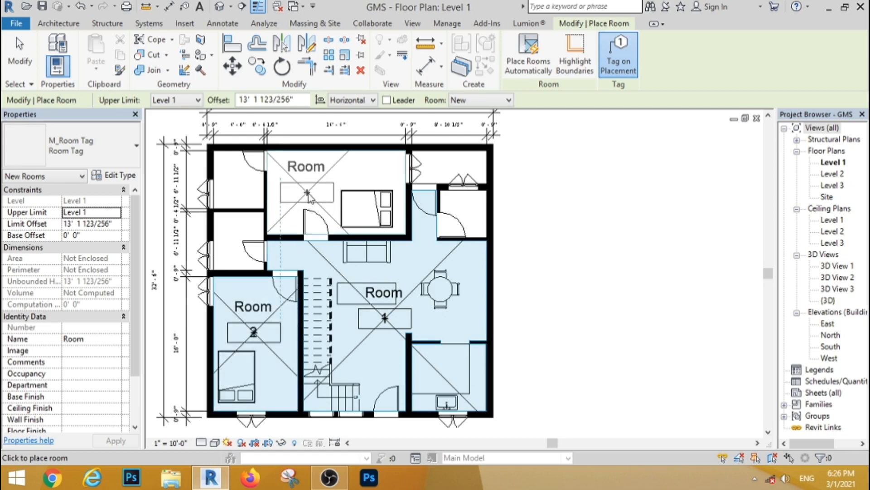
{"action": "left_click", "coordinate": [308, 199]}
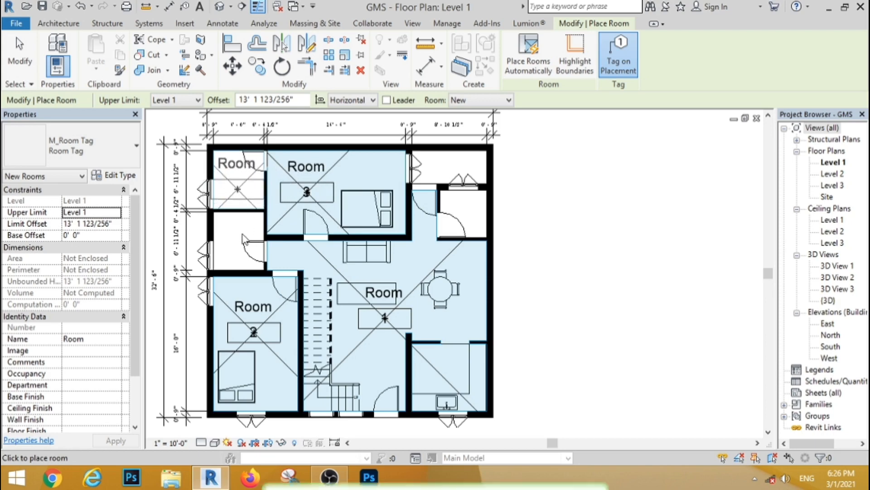
{"action": "left_click", "coordinate": [237, 189]}
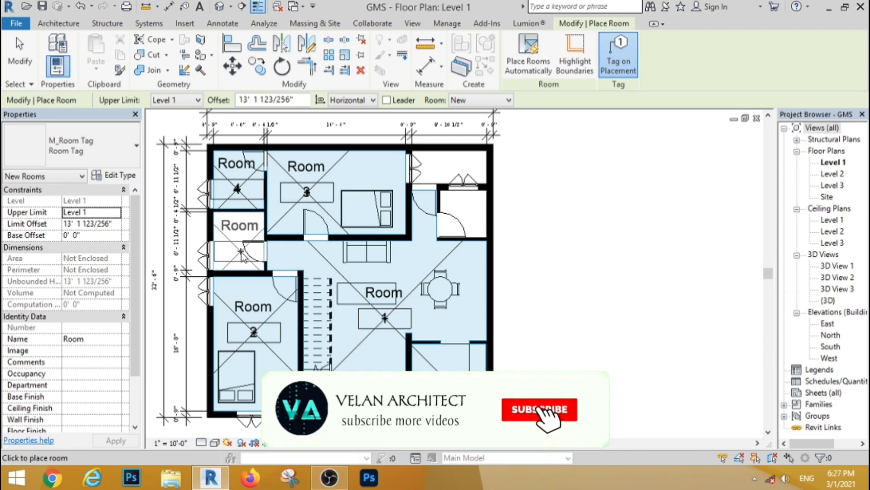
{"action": "left_click", "coordinate": [240, 252]}
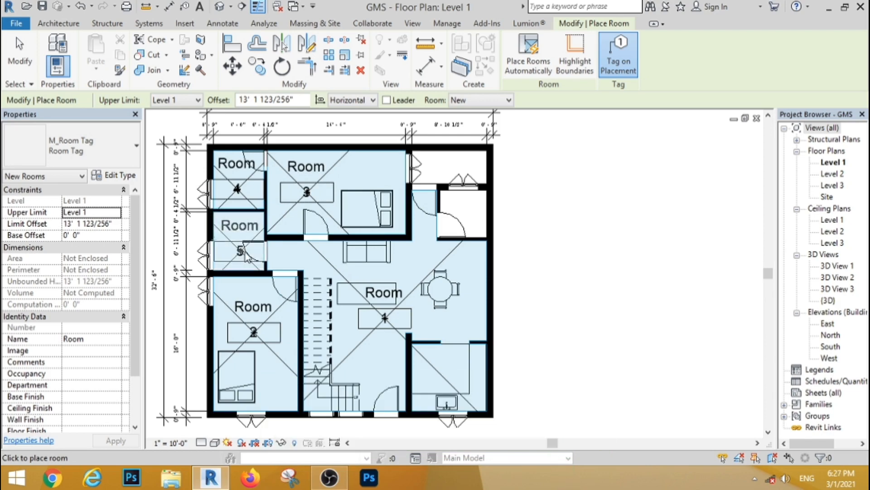
{"action": "left_click", "coordinate": [466, 225]}
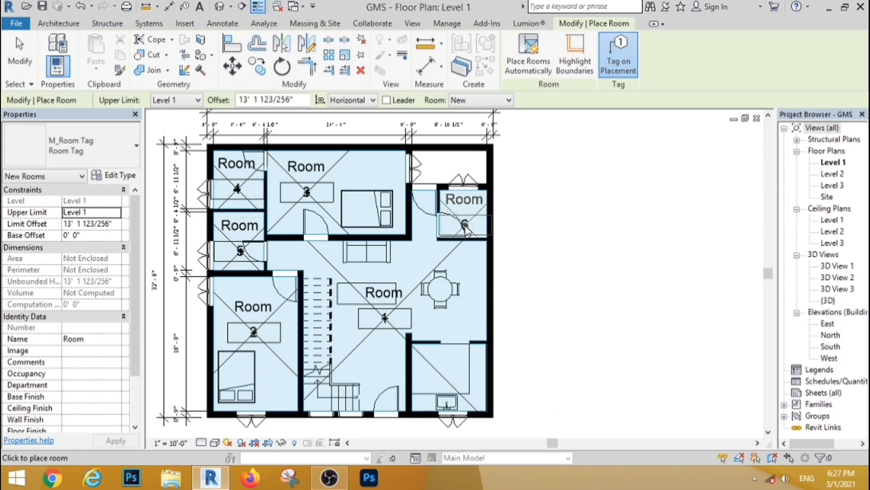
{"action": "left_click", "coordinate": [449, 175]}
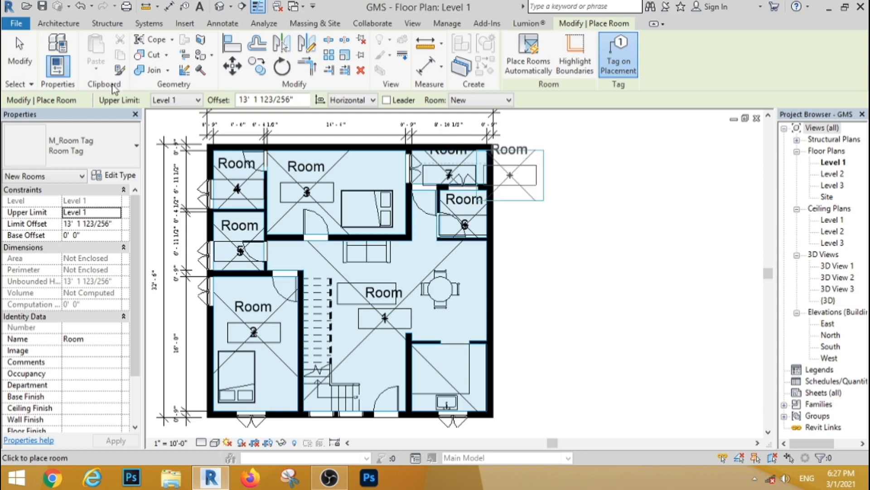
{"action": "left_click", "coordinate": [28, 62]}
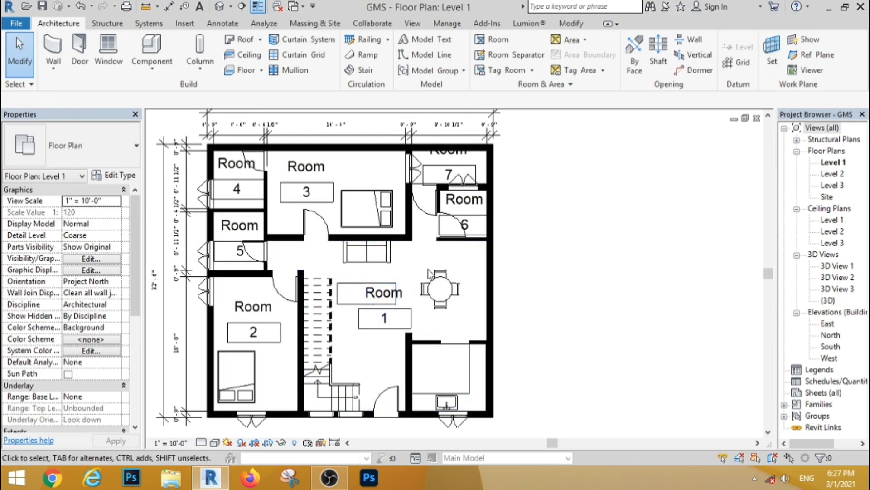
Draw a room separation line about 9' 7" long along the kitchen's north wall, closing its opening to the living area.
{"action": "left_click", "coordinate": [431, 272]}
{"action": "scroll", "coordinate": [504, 238], "scroll_direction": "down", "scroll_amount": 2}
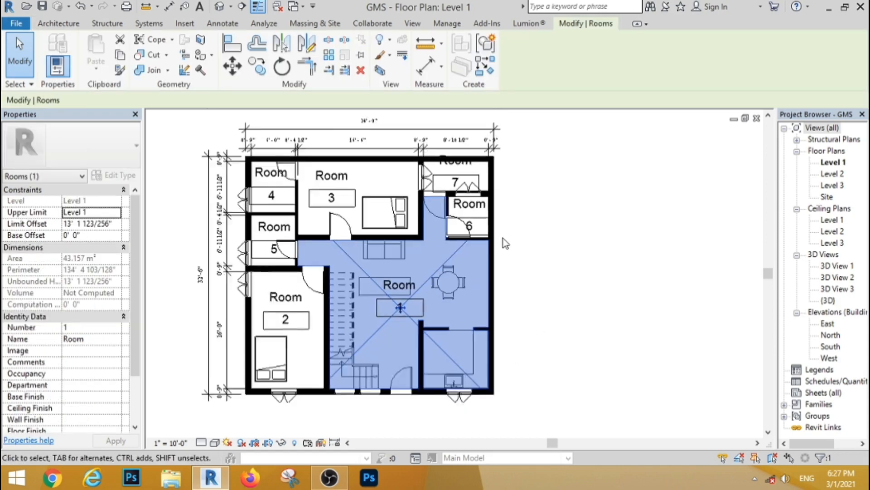
{"action": "scroll", "coordinate": [438, 276], "scroll_direction": "up", "scroll_amount": 2}
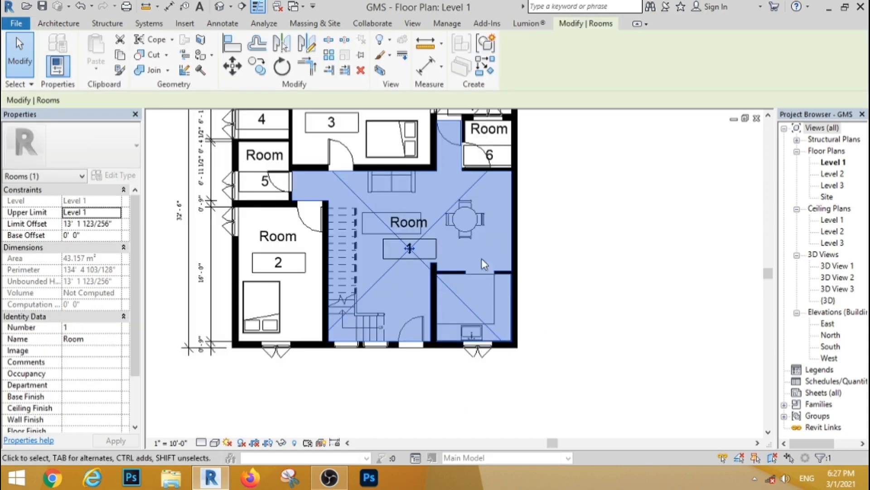
{"action": "left_click", "coordinate": [602, 284]}
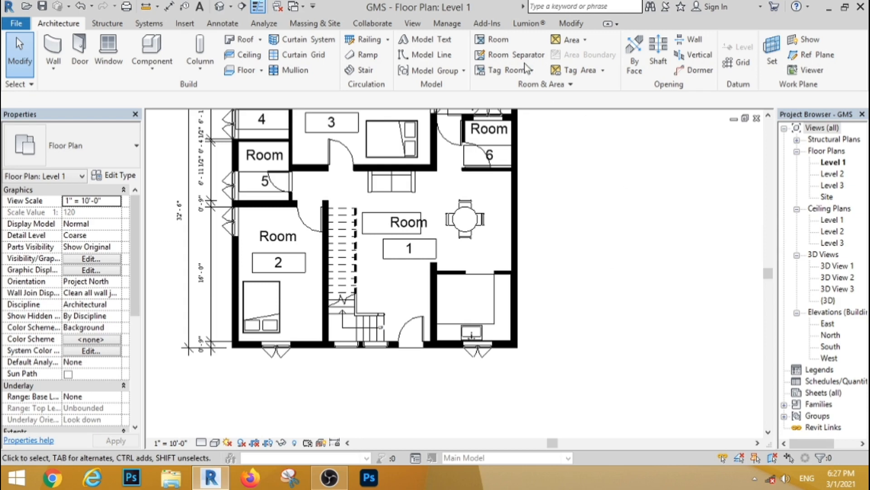
{"action": "left_click", "coordinate": [515, 55]}
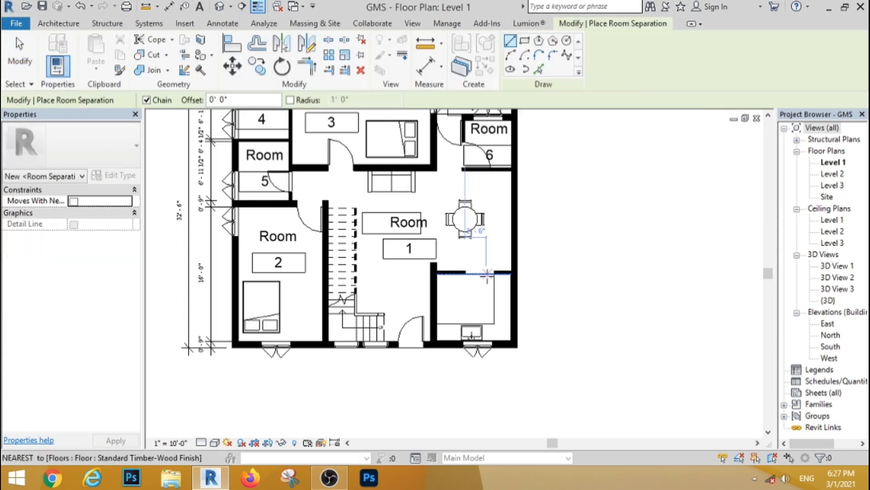
{"action": "scroll", "coordinate": [486, 271], "scroll_direction": "up", "scroll_amount": 4}
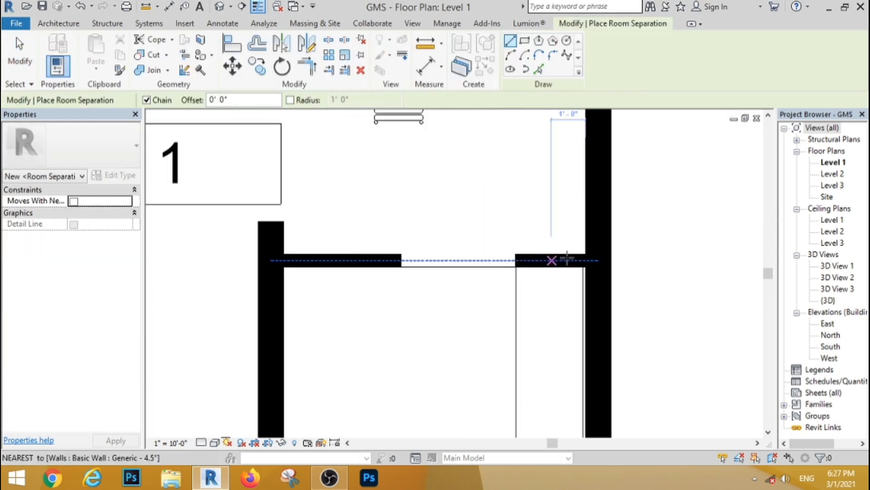
{"action": "left_click", "coordinate": [597, 259]}
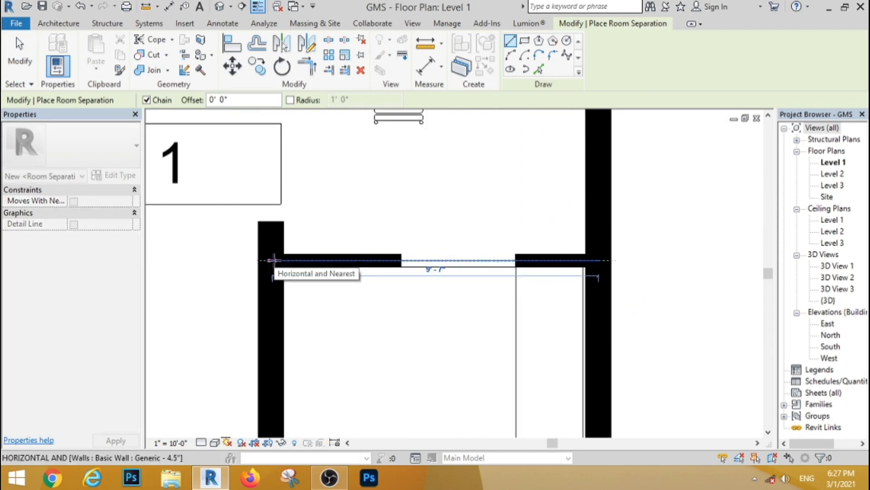
{"action": "left_click", "coordinate": [273, 259]}
{"action": "key", "text": "Escape"}
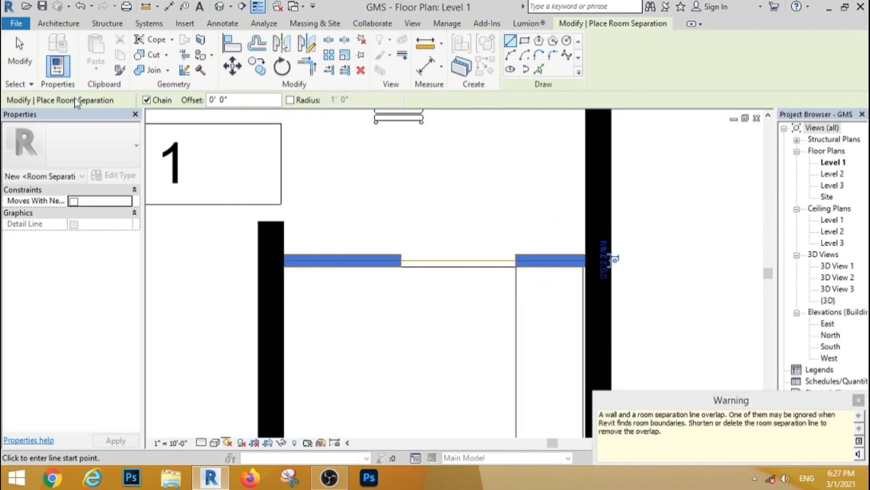
{"action": "left_click", "coordinate": [23, 71]}
Check the living area's room boundary and place a tagged room in the separated kitchen.
{"action": "scroll", "coordinate": [437, 202], "scroll_direction": "down", "scroll_amount": 5}
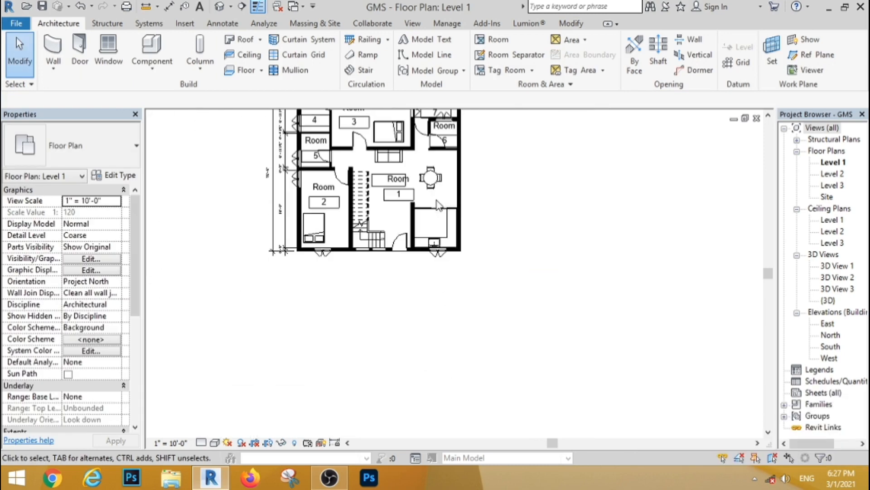
{"action": "left_click", "coordinate": [423, 176]}
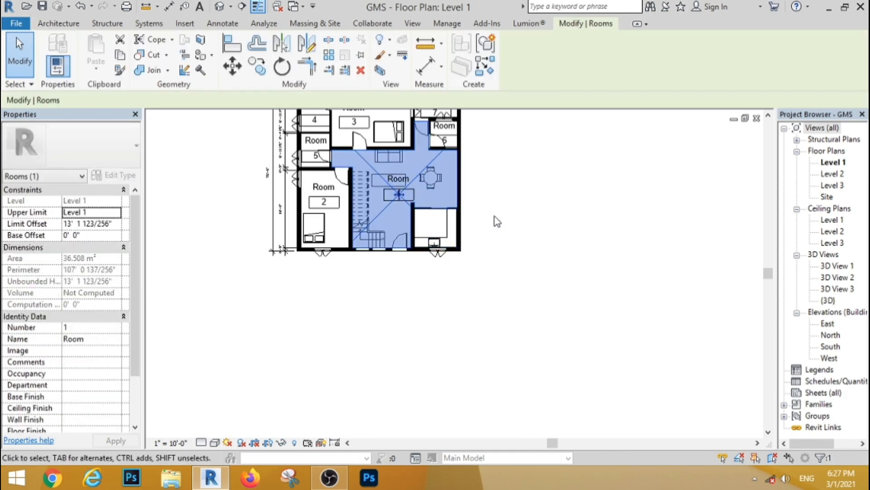
{"action": "left_click", "coordinate": [540, 238]}
{"action": "left_click", "coordinate": [492, 39]}
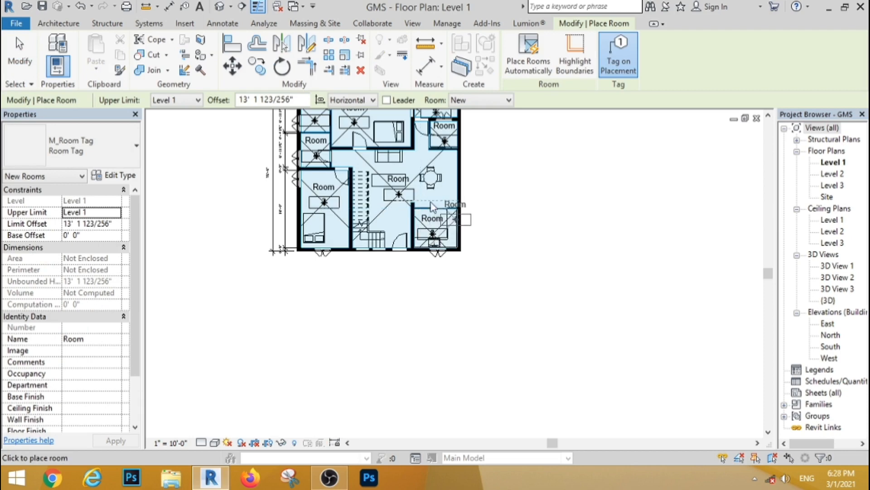
{"action": "key", "text": "Escape"}
Rename the central room, number 1, as LIVING/DINING through its room tag.
{"action": "scroll", "coordinate": [399, 299], "scroll_direction": "down", "scroll_amount": 2}
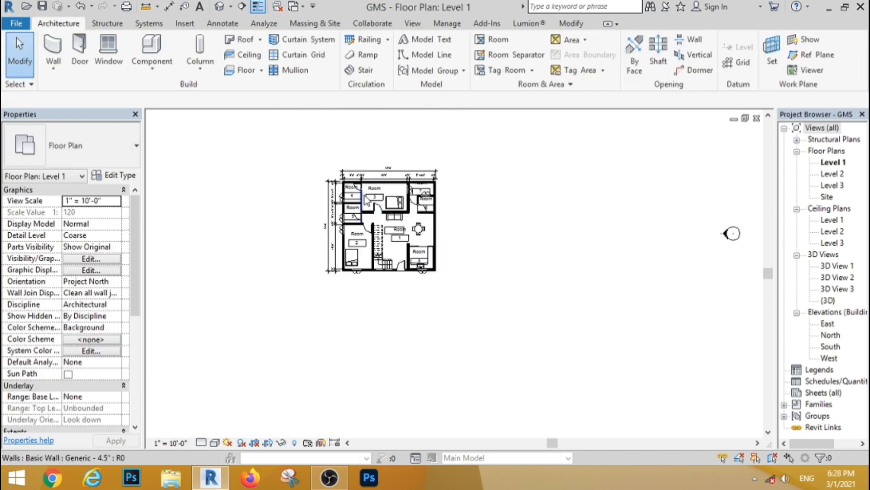
{"action": "scroll", "coordinate": [346, 177], "scroll_direction": "up", "scroll_amount": 3}
{"action": "scroll", "coordinate": [420, 328], "scroll_direction": "up", "scroll_amount": 2}
{"action": "scroll", "coordinate": [429, 183], "scroll_direction": "down", "scroll_amount": 2}
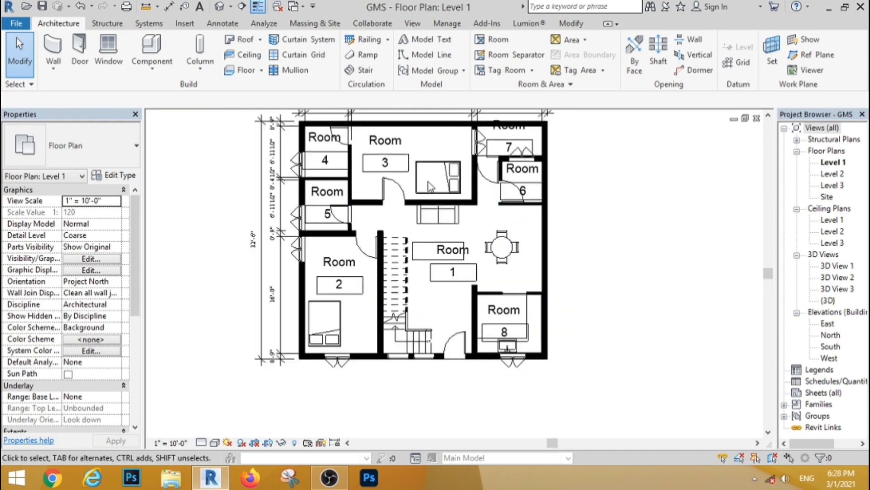
{"action": "scroll", "coordinate": [349, 293], "scroll_direction": "up", "scroll_amount": 2}
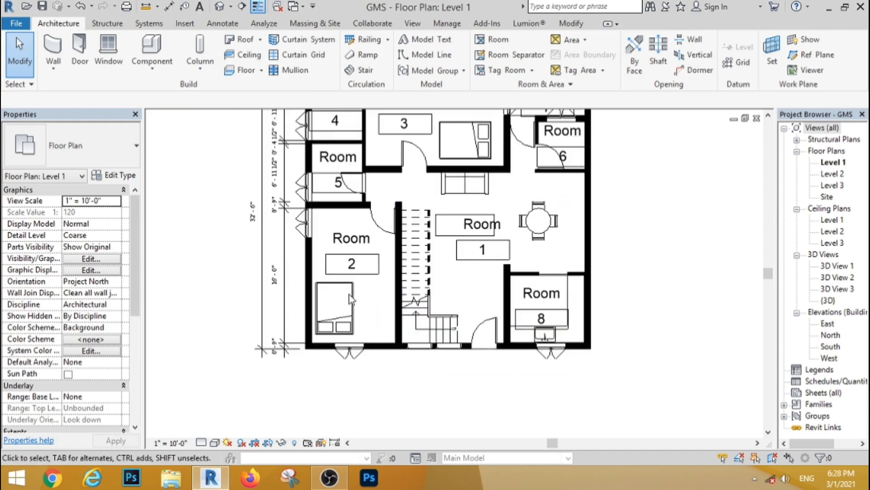
{"action": "left_click", "coordinate": [480, 225]}
{"action": "left_click", "coordinate": [479, 226]}
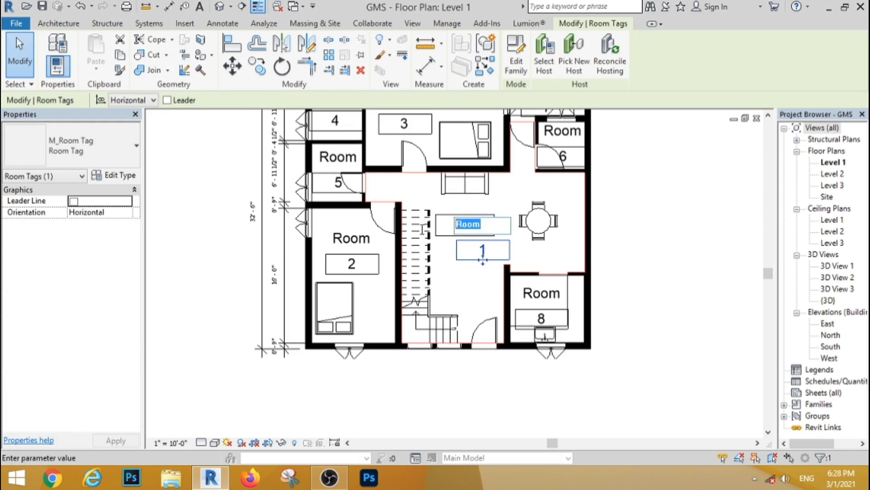
{"action": "type", "text": "LIVING/DIN"}
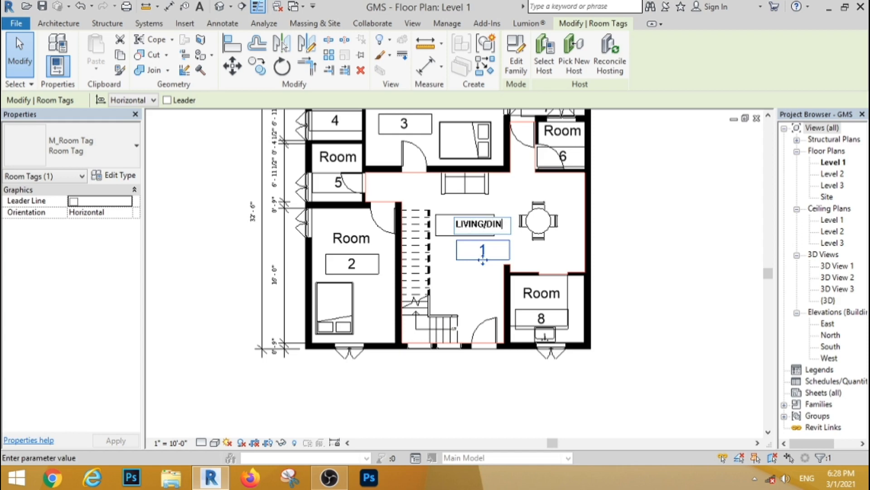
{"action": "type", "text": "ING"}
{"action": "key", "text": "Return"}
Rename room 8, the one with the sink, as KITCHEN through its tag.
{"action": "left_click", "coordinate": [543, 295]}
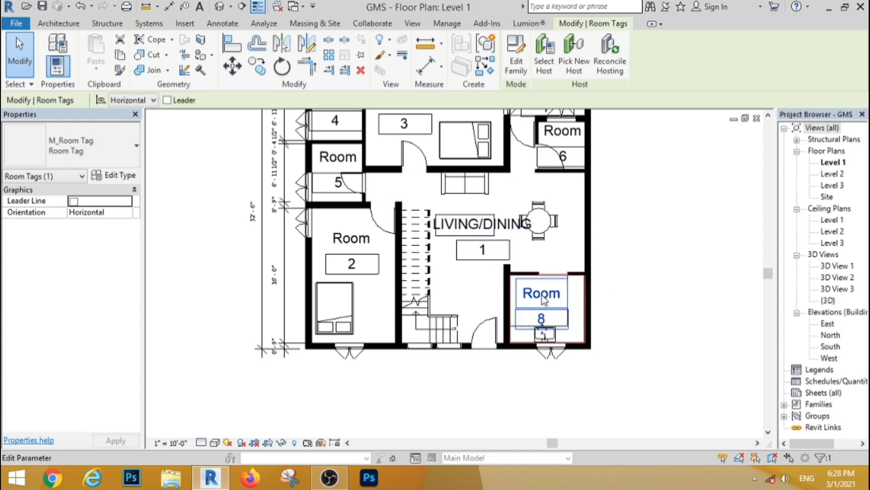
{"action": "left_click", "coordinate": [542, 295]}
{"action": "type", "text": "KITCHEN"}
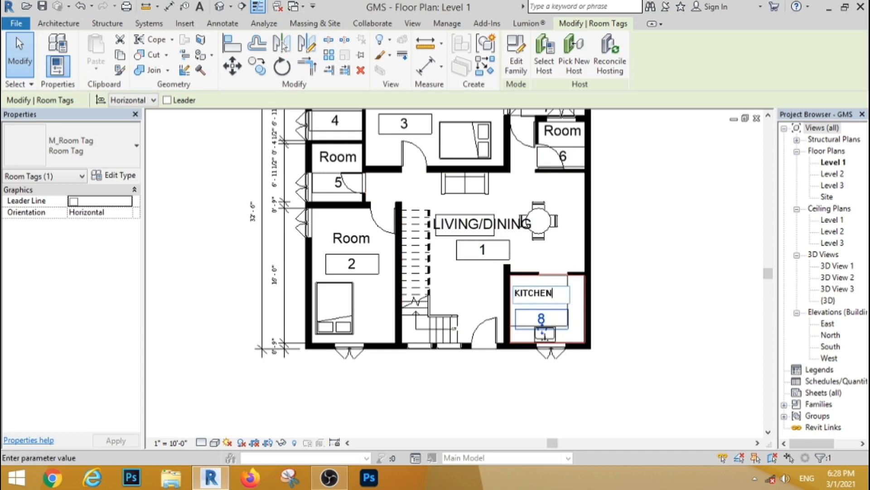
{"action": "key", "text": "Return"}
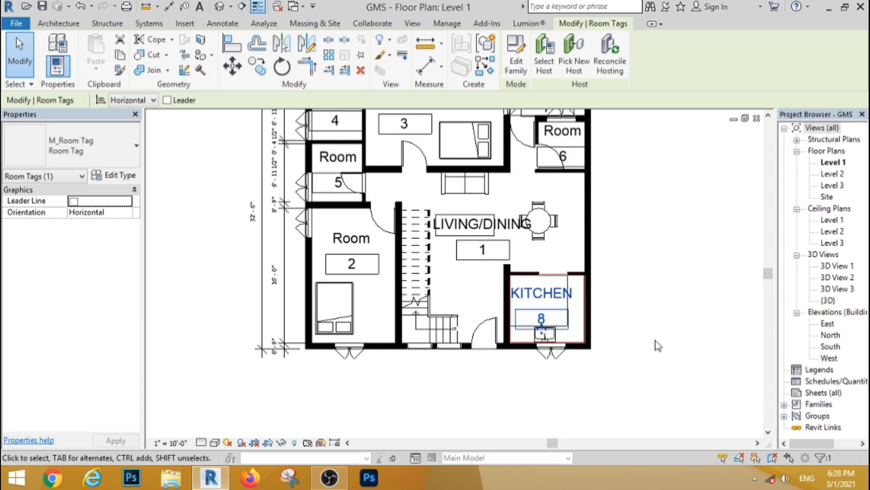
Rename room 2, in the plan's southwest corner, as BED ROOM through its tag.
{"action": "left_click", "coordinate": [354, 241]}
{"action": "left_click", "coordinate": [353, 238]}
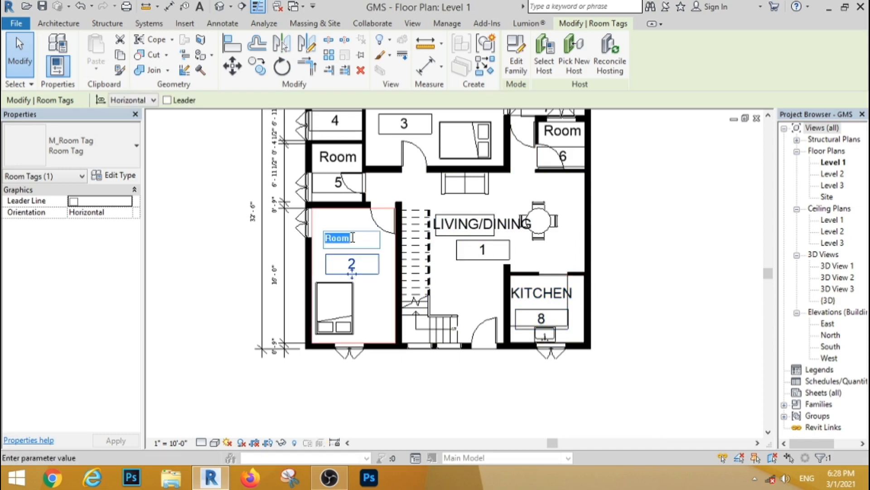
{"action": "type", "text": "BED ROOM"}
{"action": "key", "text": "Return"}
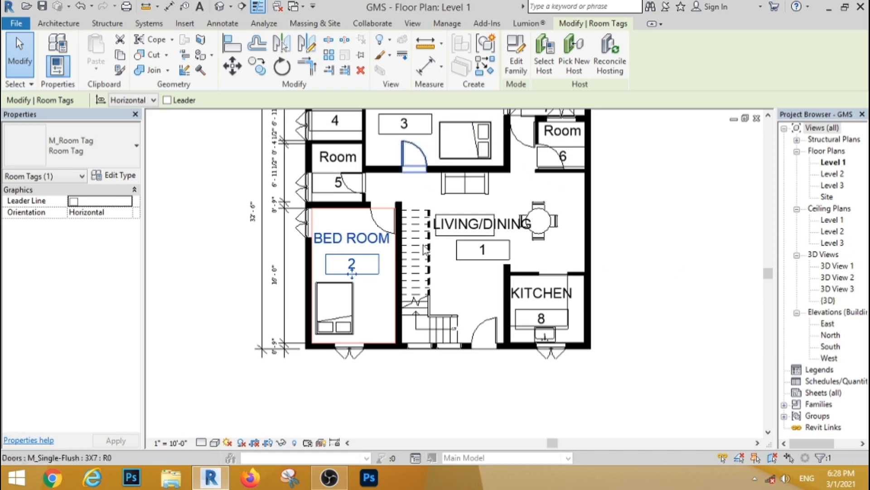
Rename room 3, the large room along the north wall, as BED ROOM.
{"action": "scroll", "coordinate": [442, 301], "scroll_direction": "down", "scroll_amount": 3}
{"action": "scroll", "coordinate": [429, 161], "scroll_direction": "up", "scroll_amount": 3}
{"action": "left_click", "coordinate": [419, 186]}
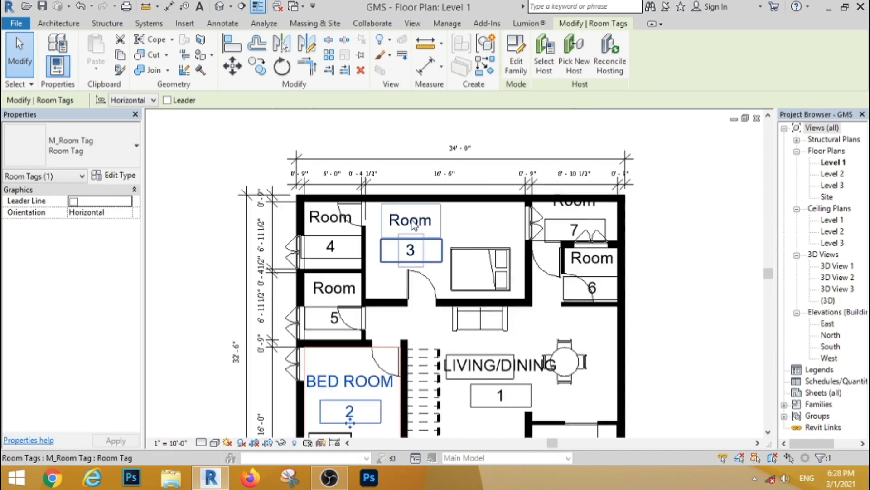
{"action": "left_click", "coordinate": [420, 186]}
{"action": "type", "text": "BED ROOM"}
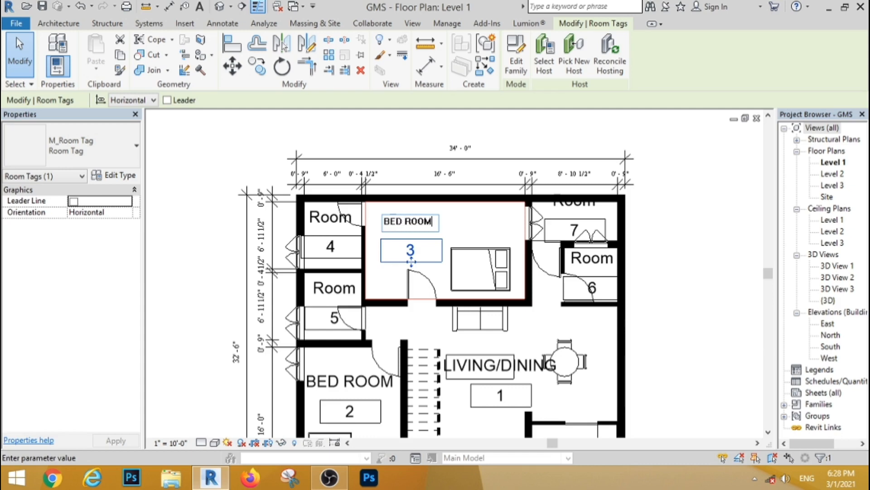
{"action": "key", "text": "Return"}
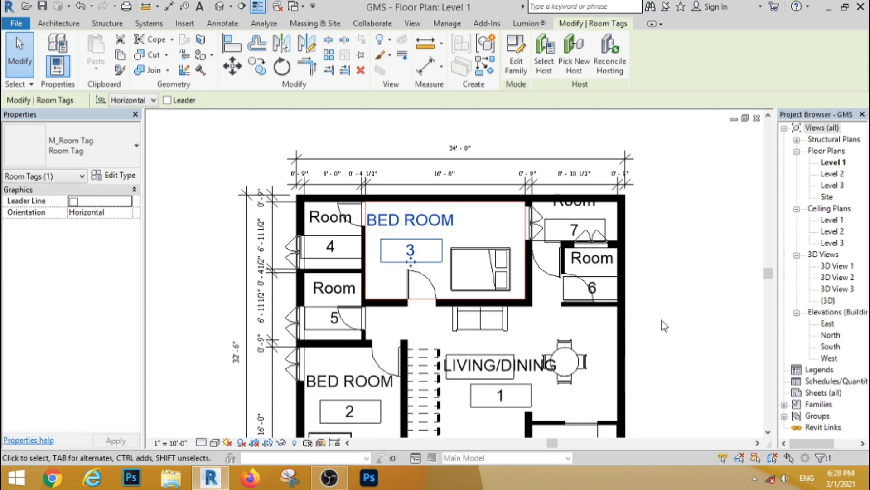
Rename room 7, in the plan's northeast corner, as UTILITY through its room tag.
{"action": "left_click", "coordinate": [578, 209]}
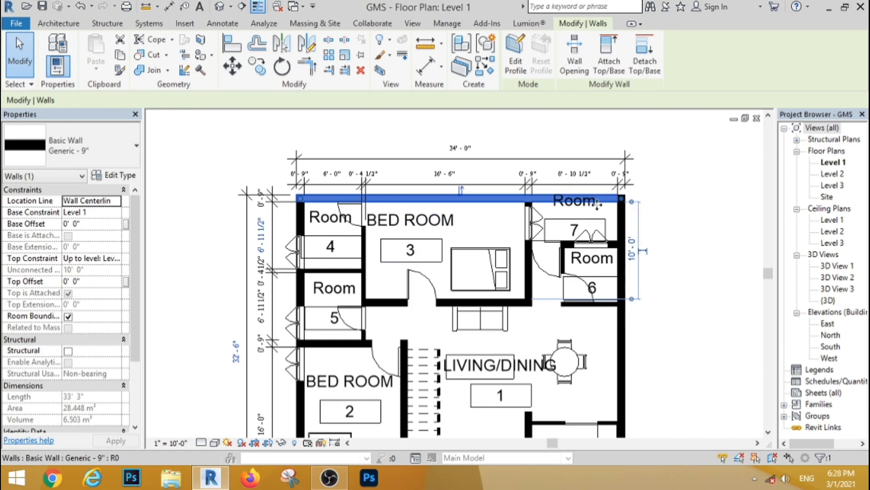
{"action": "left_click", "coordinate": [671, 247]}
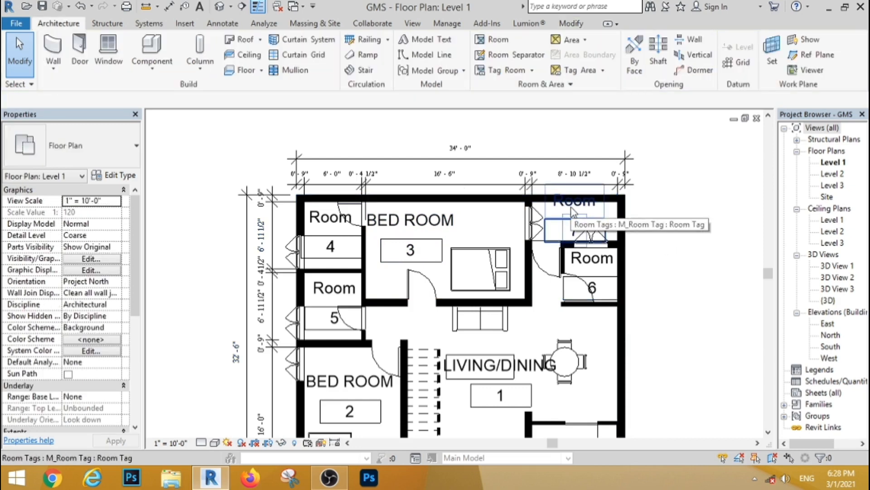
{"action": "left_click", "coordinate": [572, 208]}
{"action": "left_click", "coordinate": [572, 206]}
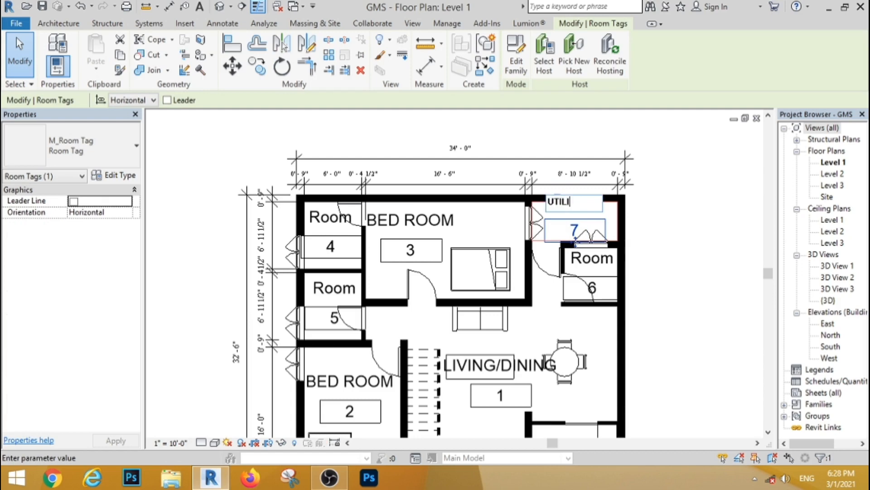
{"action": "type", "text": "UTILITY"}
{"action": "left_click", "coordinate": [692, 349]}
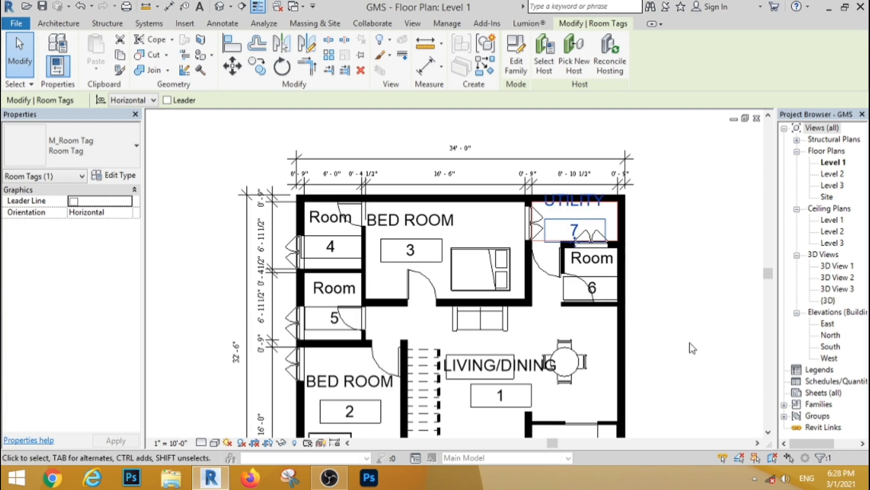
Rename room 6, the small room directly south of the utility, as POOJA through its room tag.
{"action": "left_click", "coordinate": [593, 264]}
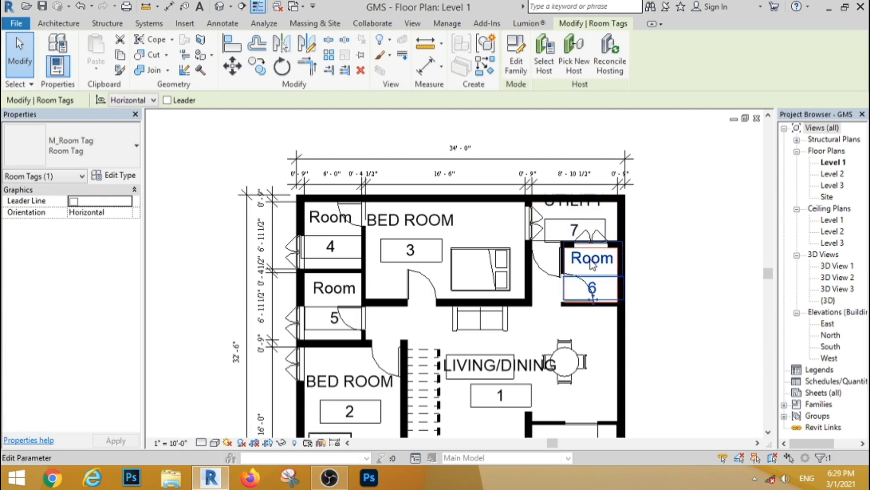
{"action": "left_click", "coordinate": [593, 263]}
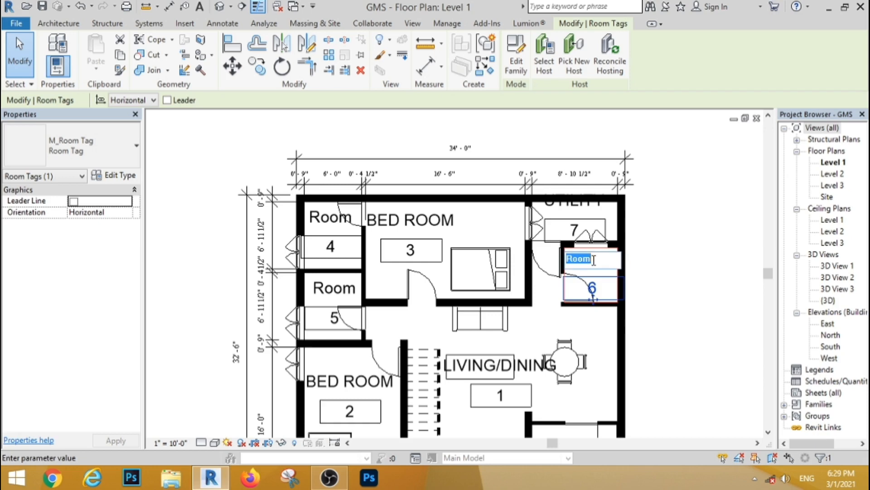
{"action": "type", "text": "POOJA"}
{"action": "left_click", "coordinate": [691, 378]}
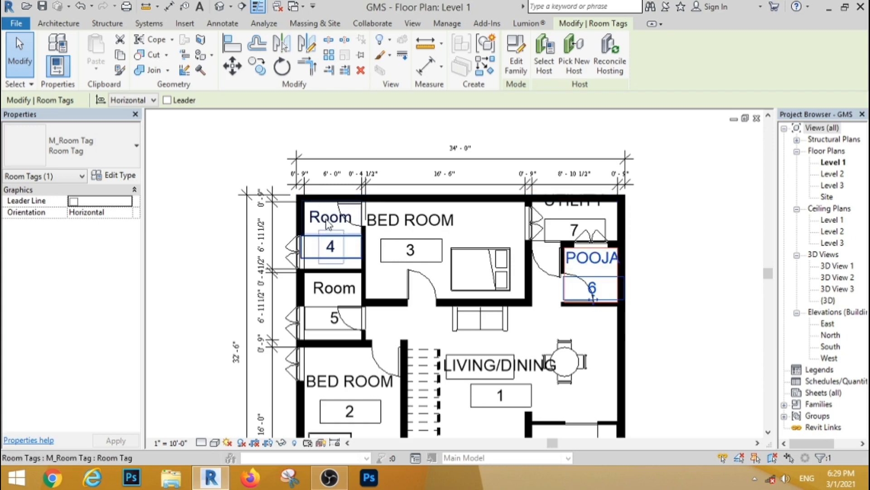
Rename room 4, in the plan's northwest corner, as TOILET through its room tag.
{"action": "left_click", "coordinate": [328, 222]}
{"action": "left_click", "coordinate": [328, 219]}
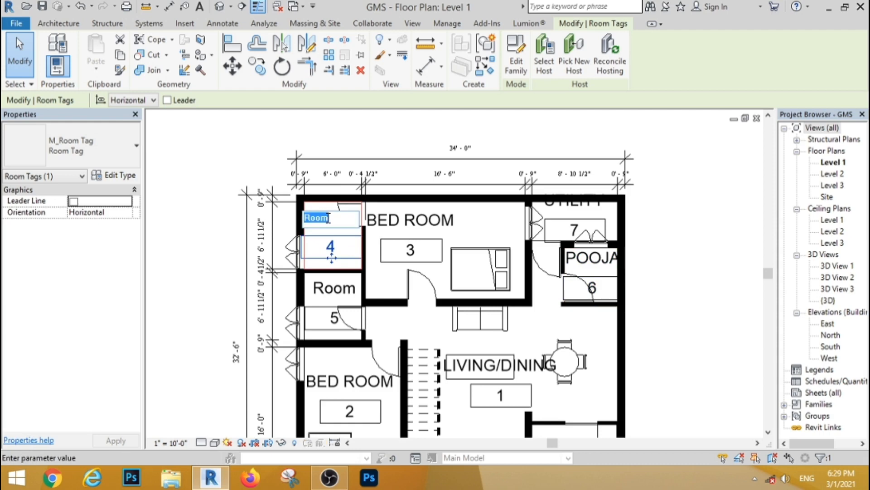
{"action": "type", "text": "TOILET"}
{"action": "left_click", "coordinate": [682, 321]}
Rename room 5, directly south of the northwest toilet, as TOILET through its tag.
{"action": "left_click", "coordinate": [333, 289]}
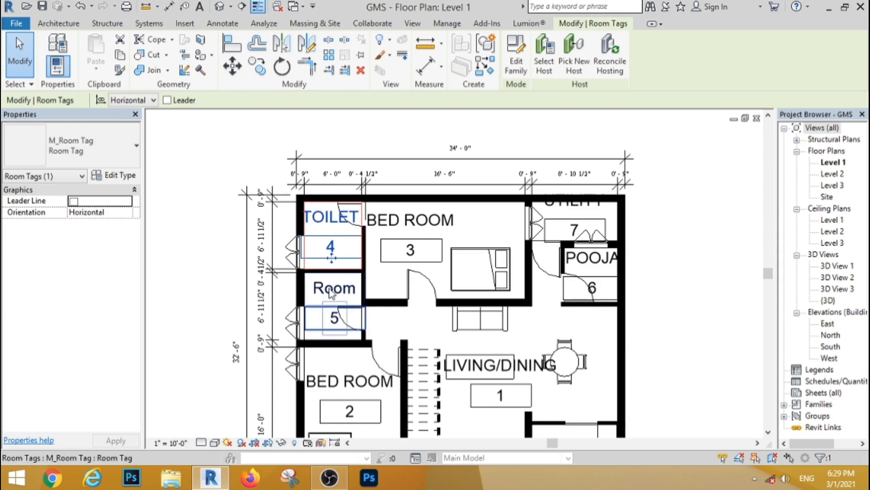
{"action": "left_click", "coordinate": [330, 290]}
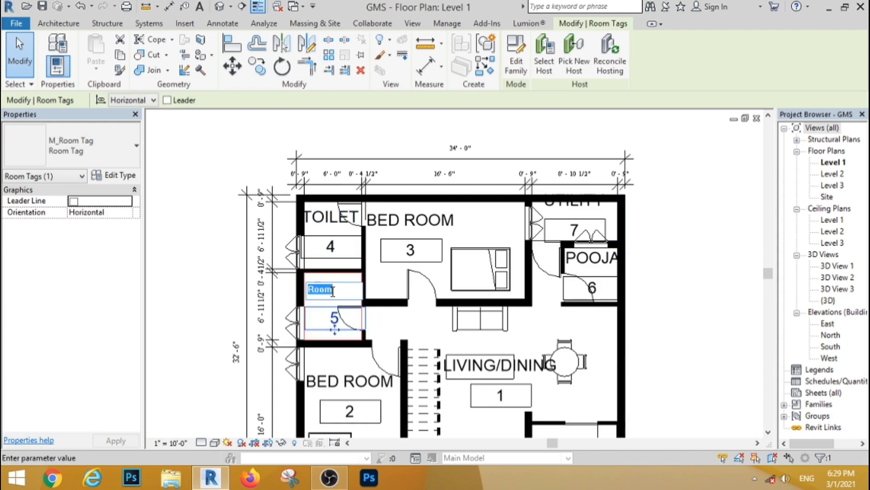
{"action": "type", "text": "TOILET"}
{"action": "left_click", "coordinate": [699, 340]}
Move the UTILITY room tag slightly south so its name sits inside the room, clear of the north wall.
{"action": "scroll", "coordinate": [435, 290], "scroll_direction": "down", "scroll_amount": 4}
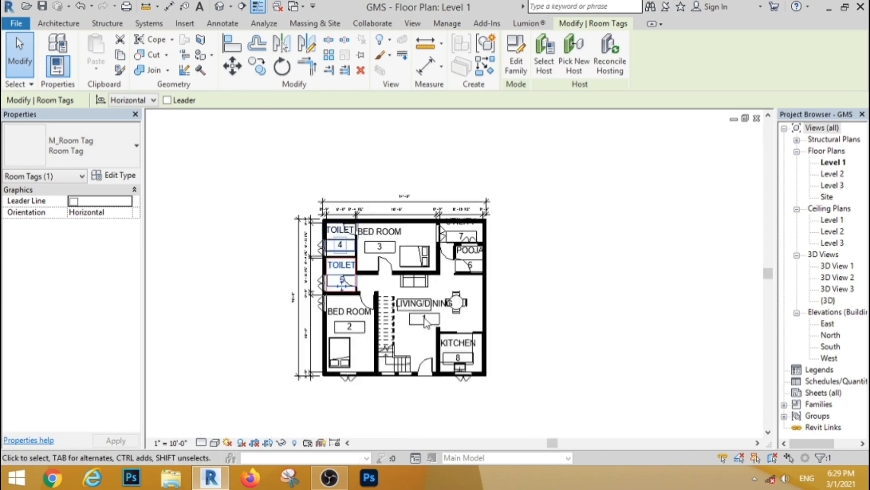
{"action": "scroll", "coordinate": [437, 272], "scroll_direction": "up", "scroll_amount": 5}
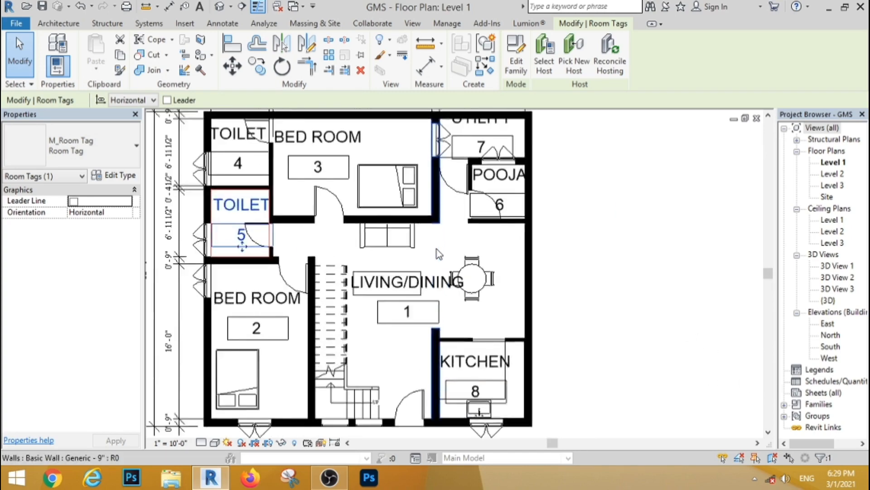
{"action": "scroll", "coordinate": [437, 249], "scroll_direction": "down", "scroll_amount": 5}
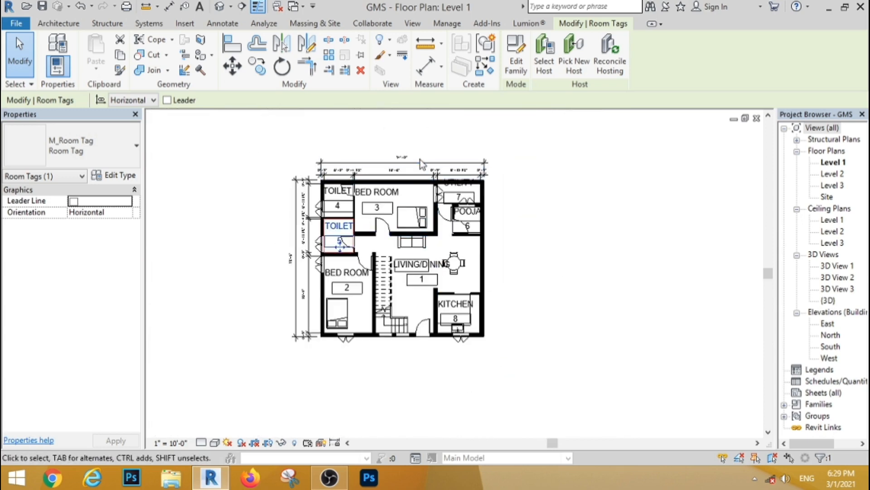
{"action": "scroll", "coordinate": [456, 212], "scroll_direction": "up", "scroll_amount": 2}
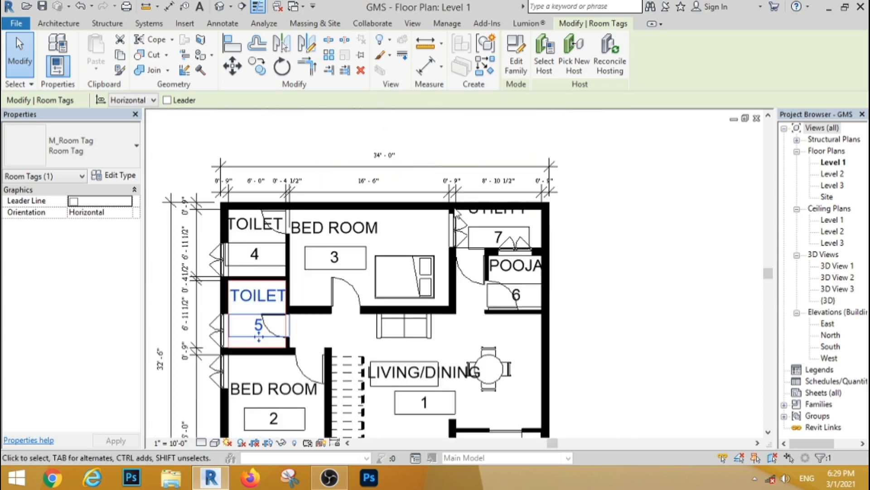
{"action": "left_click", "coordinate": [508, 228]}
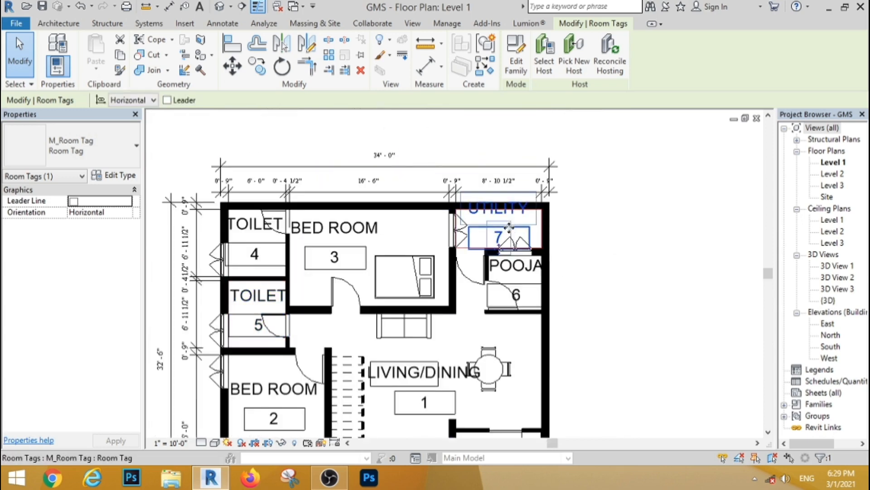
{"action": "left_click_drag", "start_coordinate": [510, 232], "coordinate": [506, 240]}
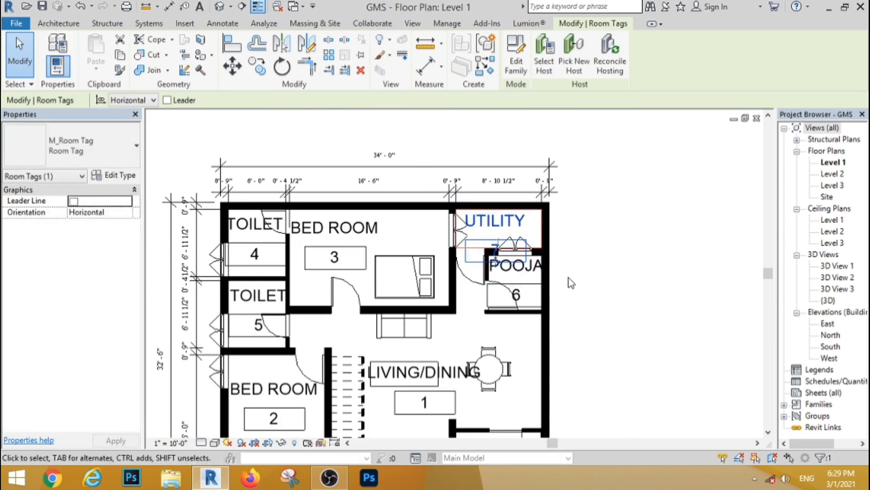
{"action": "key", "text": "Escape"}
Place a color fill legend beside the plan's northeast corner, using space type Rooms and color scheme Name.
{"action": "scroll", "coordinate": [465, 184], "scroll_direction": "down", "scroll_amount": 3}
{"action": "scroll", "coordinate": [363, 344], "scroll_direction": "up", "scroll_amount": 3}
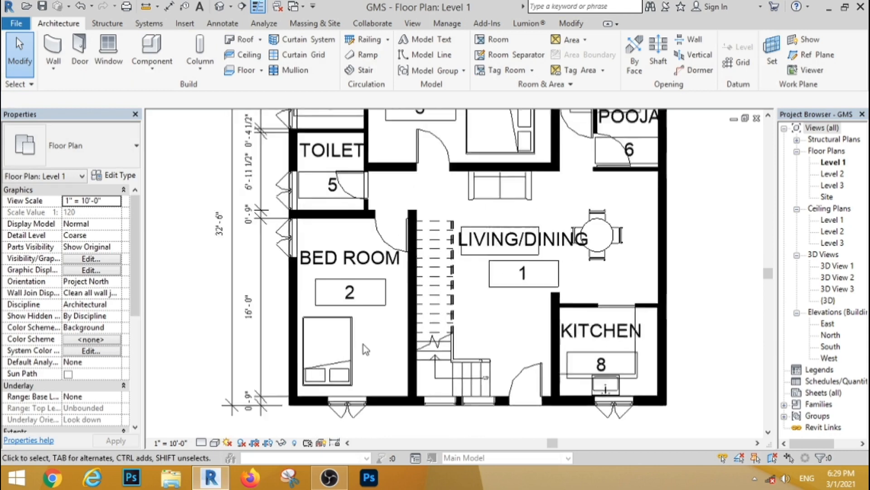
{"action": "scroll", "coordinate": [363, 344], "scroll_direction": "down", "scroll_amount": 4}
{"action": "scroll", "coordinate": [385, 209], "scroll_direction": "up", "scroll_amount": 3}
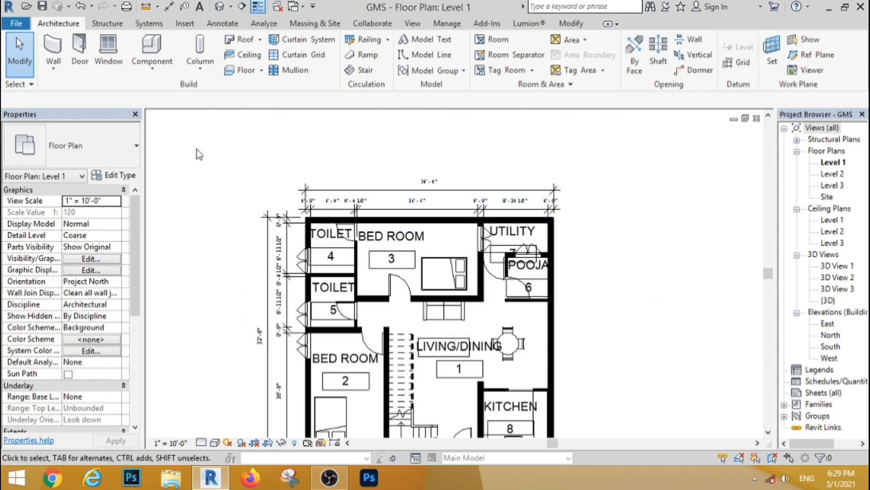
{"action": "scroll", "coordinate": [196, 149], "scroll_direction": "down", "scroll_amount": 2}
{"action": "scroll", "coordinate": [455, 313], "scroll_direction": "up", "scroll_amount": 1}
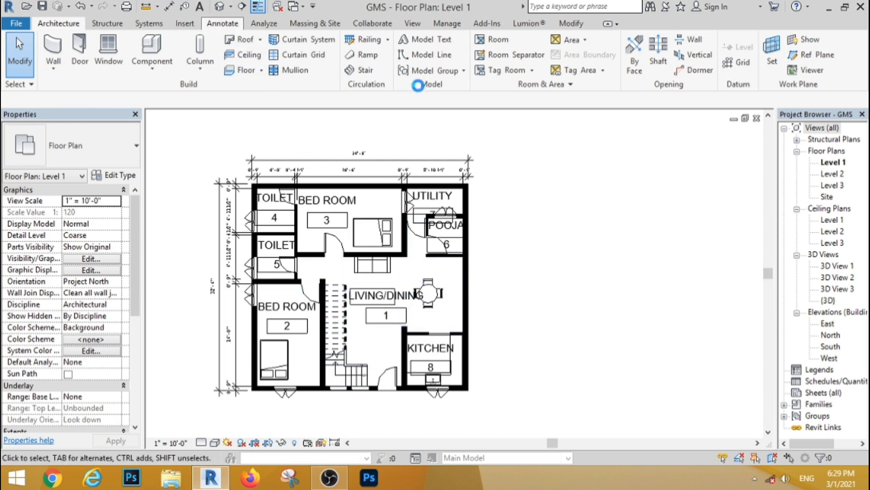
{"action": "left_click", "coordinate": [662, 71]}
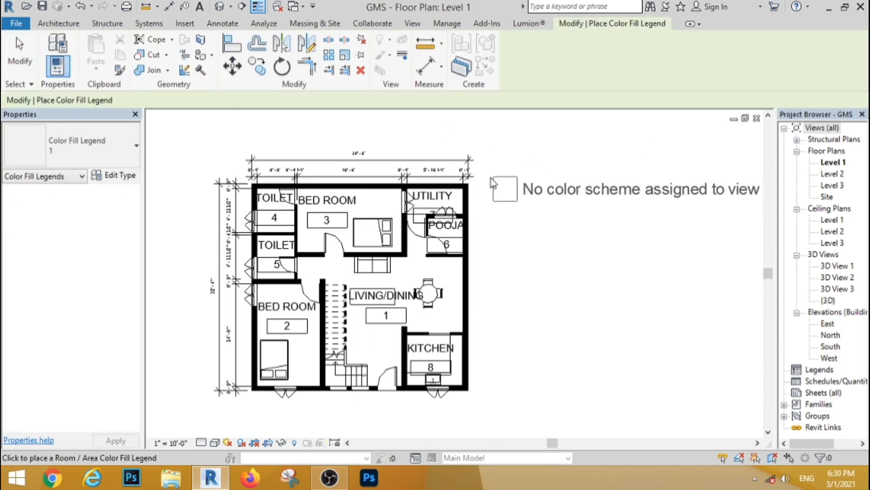
{"action": "left_click", "coordinate": [487, 182]}
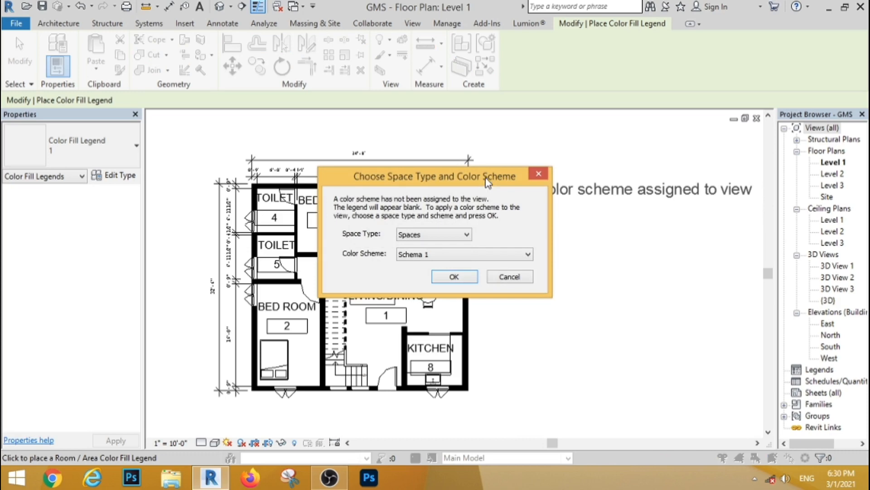
{"action": "left_click", "coordinate": [461, 236]}
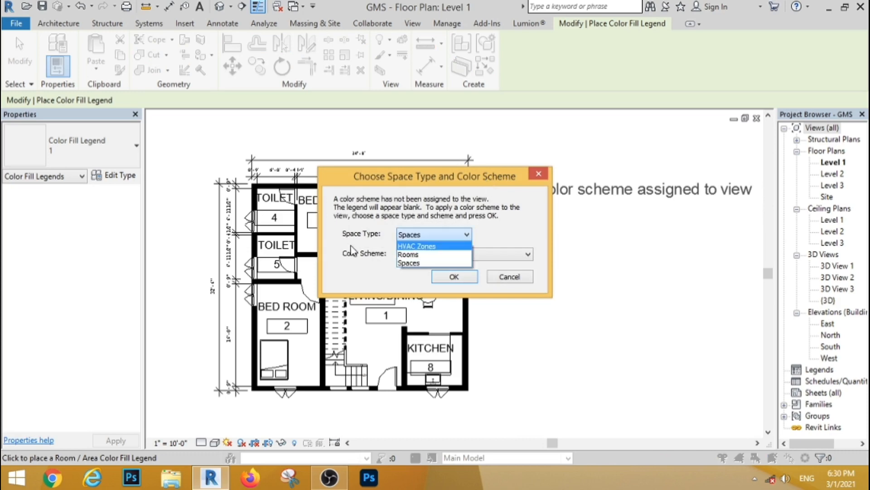
{"action": "left_click", "coordinate": [411, 251]}
{"action": "left_click", "coordinate": [483, 257]}
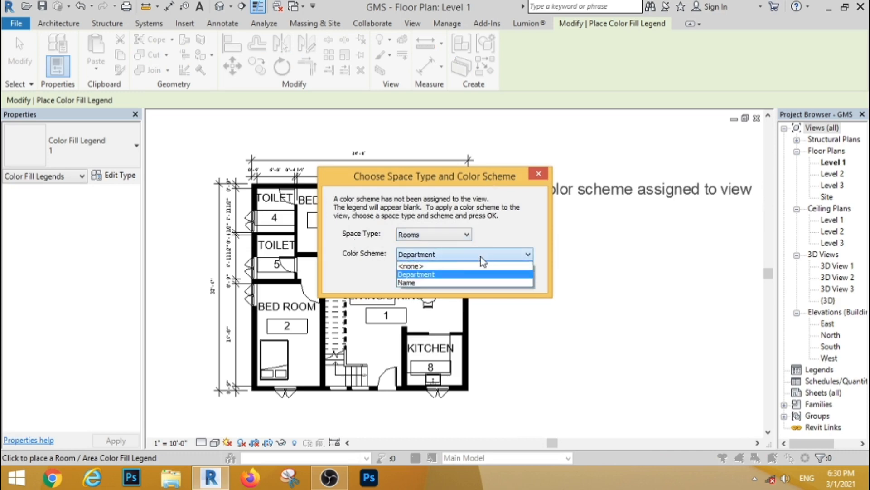
{"action": "left_click", "coordinate": [414, 284]}
{"action": "left_click", "coordinate": [454, 277]}
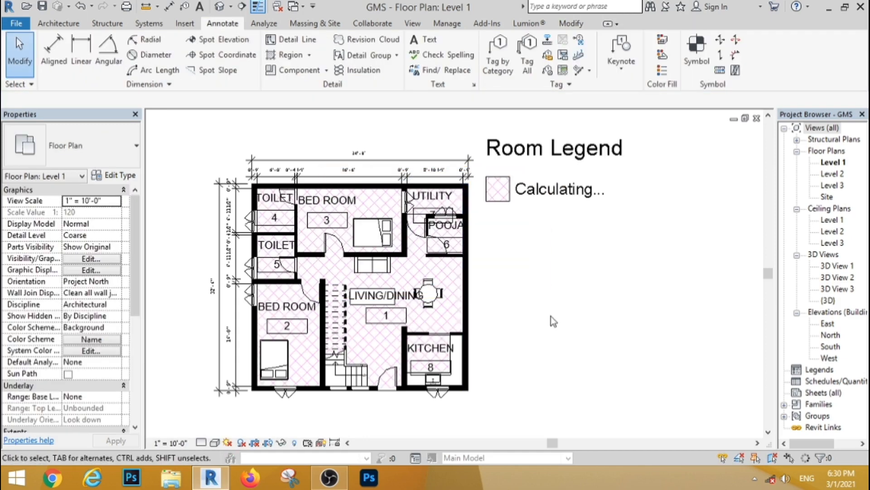
Move the Room Legend slightly east and south, farther away from the floor plan.
{"action": "scroll", "coordinate": [431, 182], "scroll_direction": "down", "scroll_amount": 3}
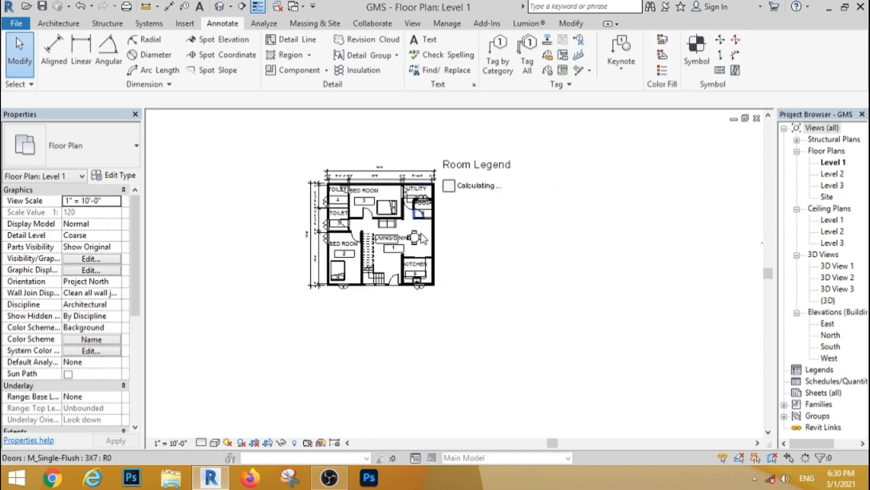
{"action": "scroll", "coordinate": [466, 132], "scroll_direction": "up", "scroll_amount": 3}
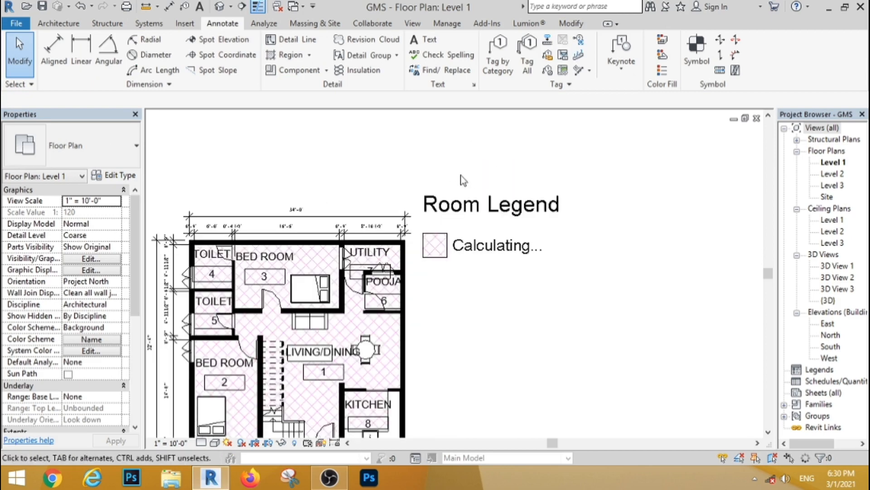
{"action": "left_click", "coordinate": [462, 212]}
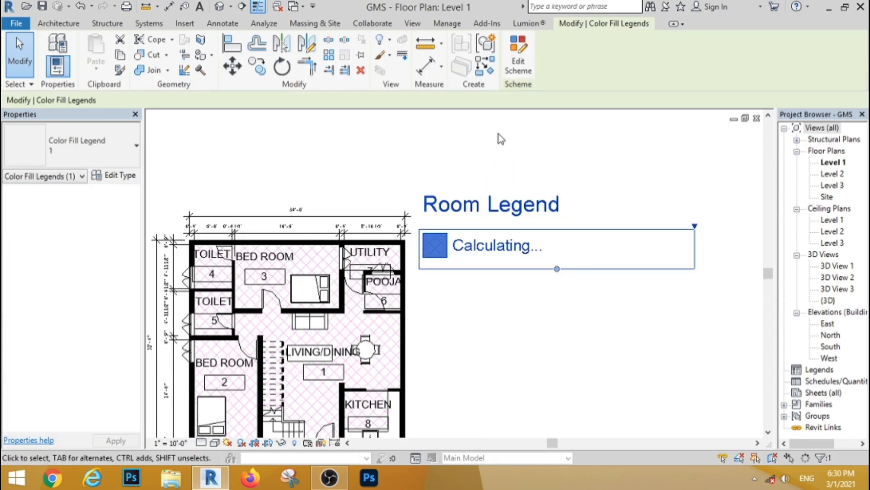
{"action": "left_click", "coordinate": [587, 164]}
{"action": "scroll", "coordinate": [587, 164], "scroll_direction": "down", "scroll_amount": 4}
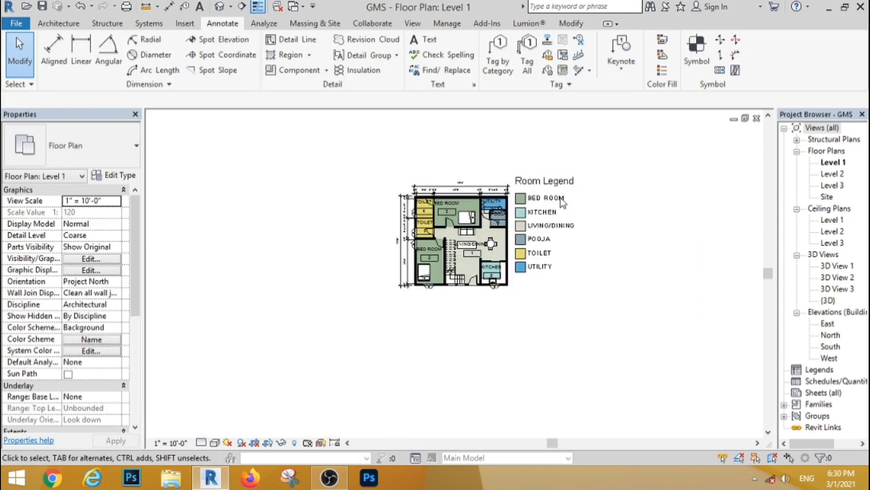
{"action": "scroll", "coordinate": [564, 202], "scroll_direction": "up", "scroll_amount": 4}
{"action": "scroll", "coordinate": [461, 163], "scroll_direction": "down", "scroll_amount": 2}
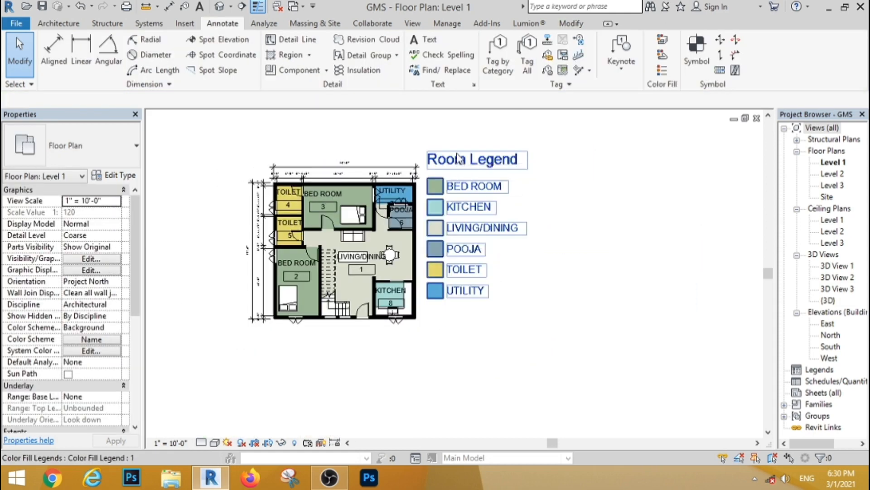
{"action": "left_click", "coordinate": [459, 159]}
{"action": "left_click_drag", "start_coordinate": [459, 158], "coordinate": [469, 170]}
{"action": "left_click", "coordinate": [523, 364]}
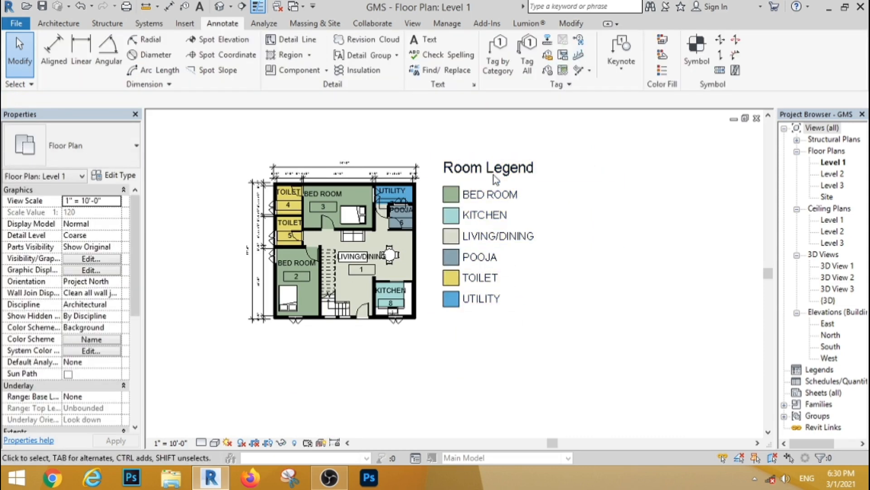
Edit the Room Legend's color scheme and set the KITCHEN color to Black.
{"action": "scroll", "coordinate": [492, 169], "scroll_direction": "up", "scroll_amount": 4}
{"action": "scroll", "coordinate": [457, 156], "scroll_direction": "down", "scroll_amount": 2}
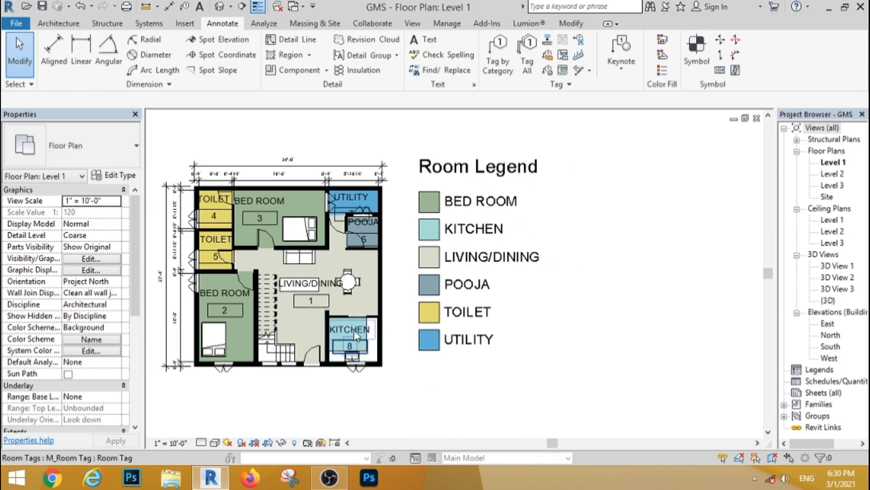
{"action": "left_click", "coordinate": [450, 230]}
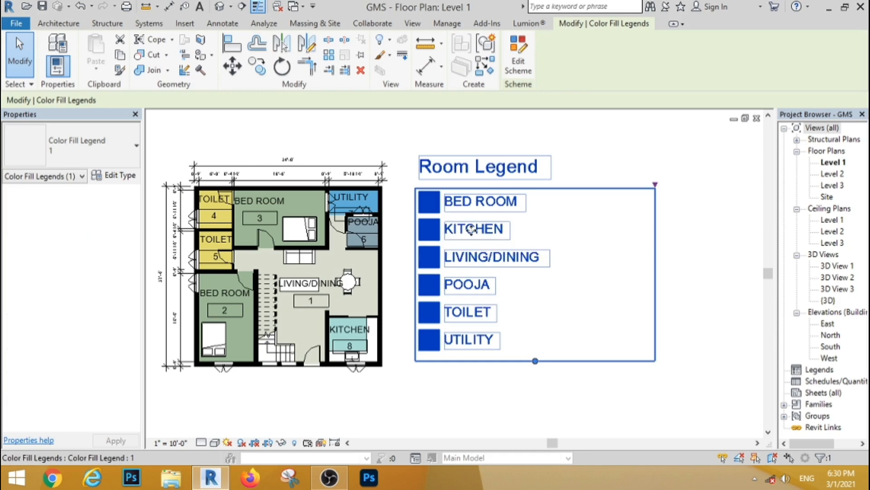
{"action": "key", "text": "Escape"}
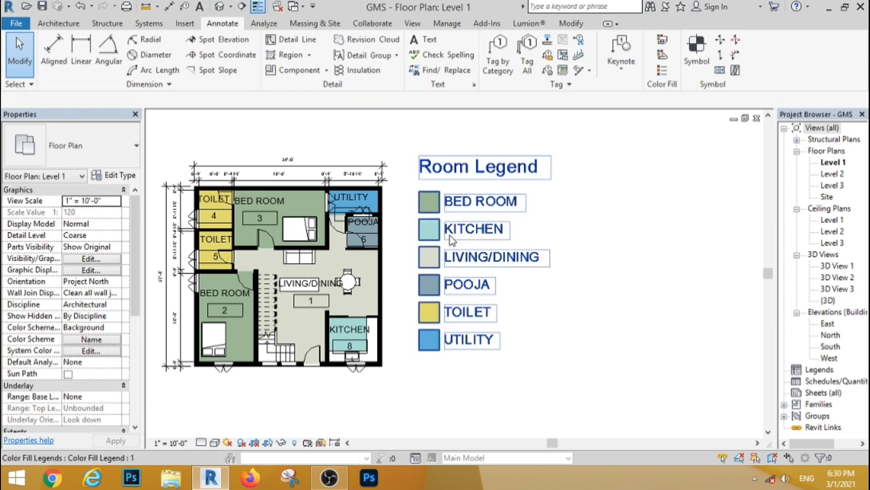
{"action": "left_click", "coordinate": [452, 239]}
{"action": "left_click", "coordinate": [518, 57]}
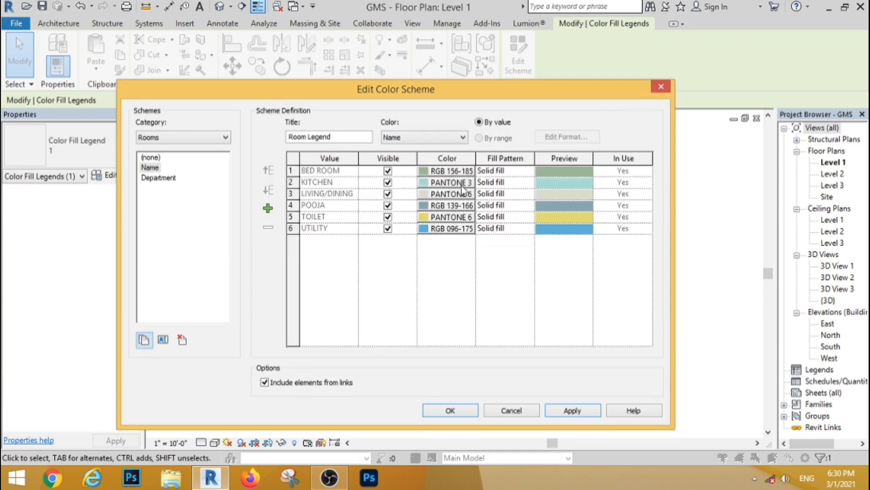
{"action": "left_click", "coordinate": [471, 183]}
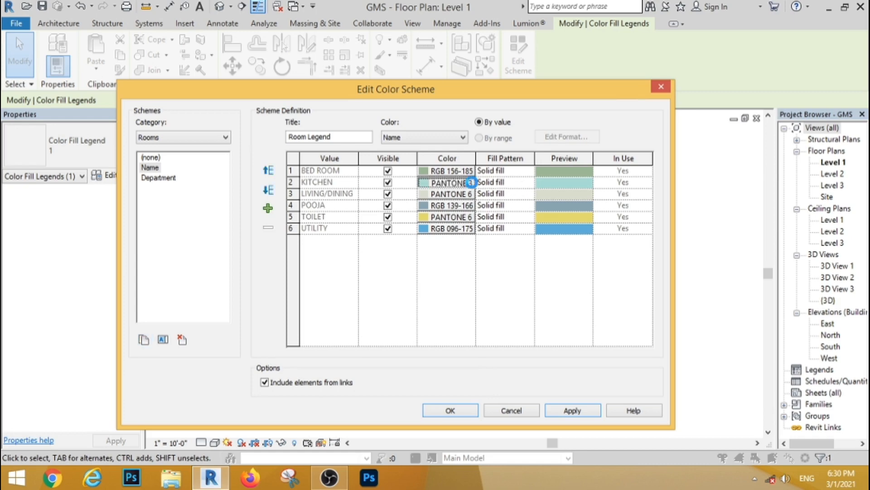
{"action": "left_click", "coordinate": [263, 236]}
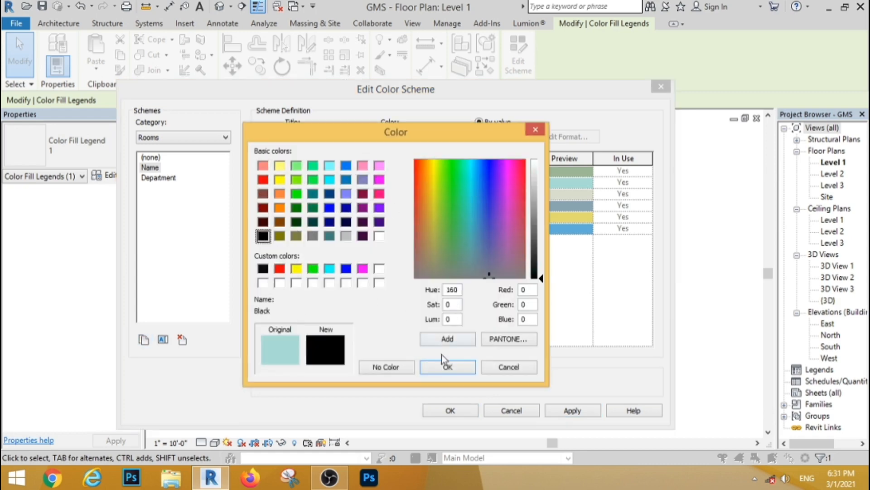
{"action": "key", "text": "Return"}
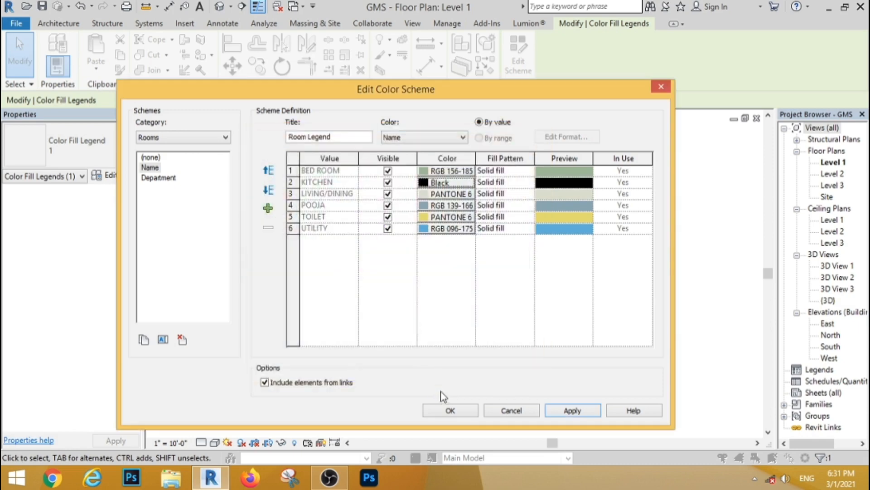
Set the KITCHEN fill pattern to Diagonal cross-hatch, then apply the color scheme and deselect the legend.
{"action": "left_click", "coordinate": [529, 183]}
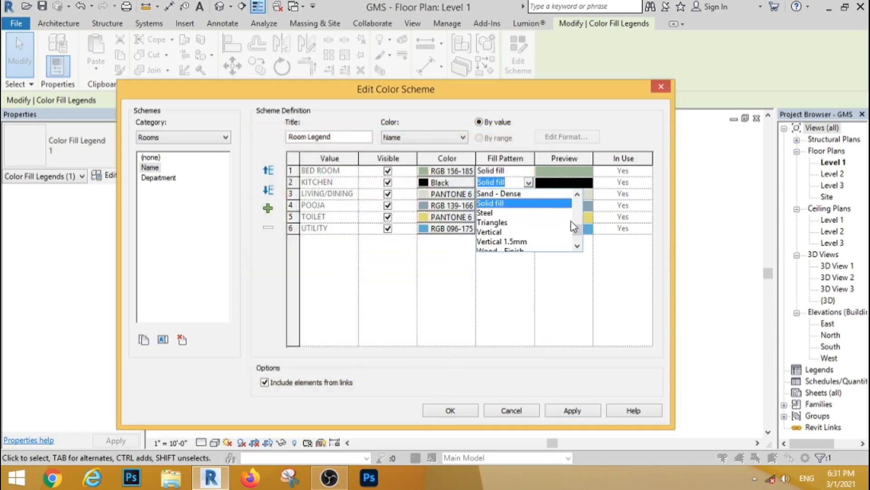
{"action": "mouse_move", "coordinate": [577, 230]}
{"action": "left_mouse_down"}
{"action": "mouse_move", "coordinate": [576, 221]}
{"action": "mouse_move", "coordinate": [577, 243]}
{"action": "mouse_move", "coordinate": [571, 208]}
{"action": "left_mouse_up"}
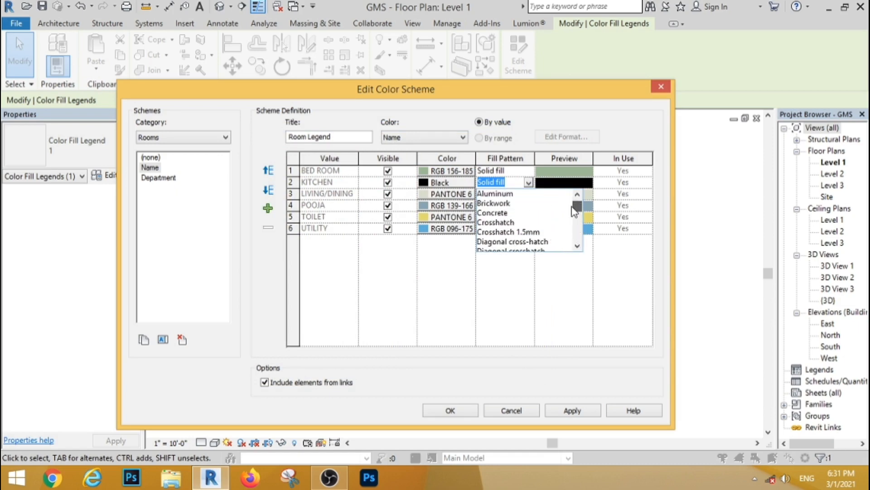
{"action": "left_click", "coordinate": [520, 243]}
{"action": "left_click", "coordinate": [573, 412]}
{"action": "left_click", "coordinate": [440, 413]}
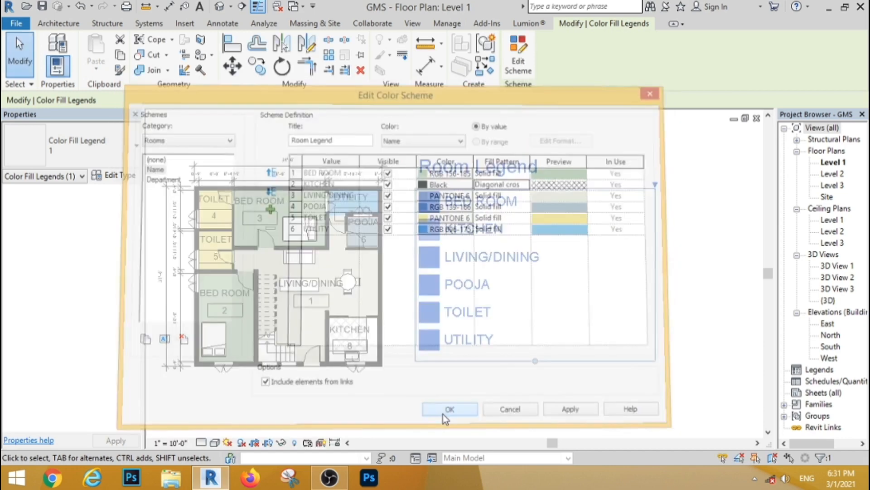
{"action": "left_click", "coordinate": [501, 409]}
Delete all the room tags on the Level 1 plan: living/dining, both bedrooms, both toilets, kitchen, pooja and utility.
{"action": "scroll", "coordinate": [351, 329], "scroll_direction": "up", "scroll_amount": 3}
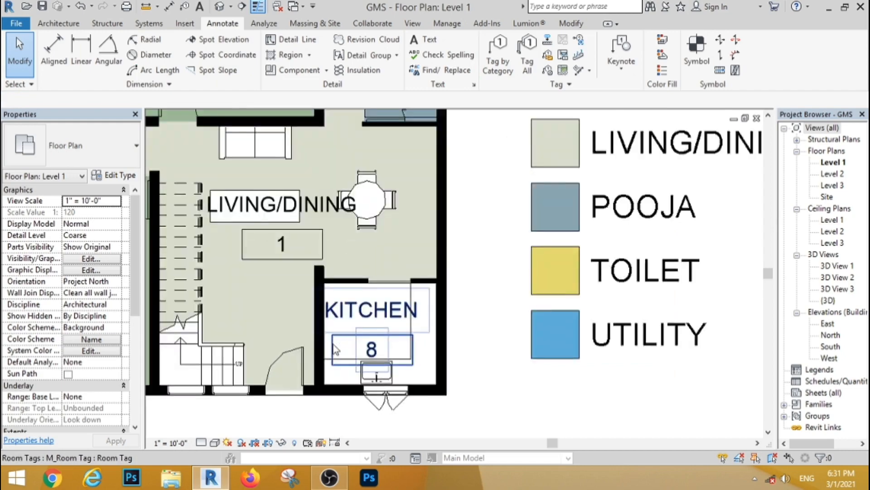
{"action": "scroll", "coordinate": [403, 309], "scroll_direction": "down", "scroll_amount": 4}
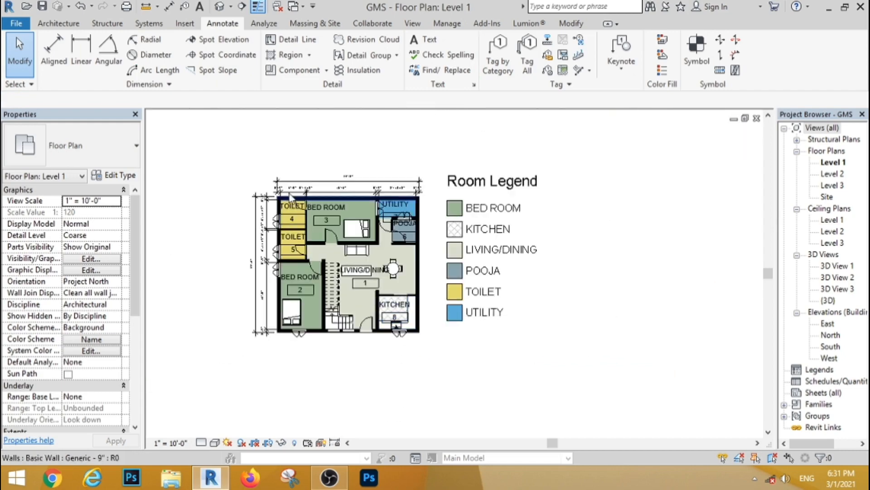
{"action": "scroll", "coordinate": [299, 157], "scroll_direction": "up", "scroll_amount": 2}
{"action": "scroll", "coordinate": [297, 146], "scroll_direction": "down", "scroll_amount": 2}
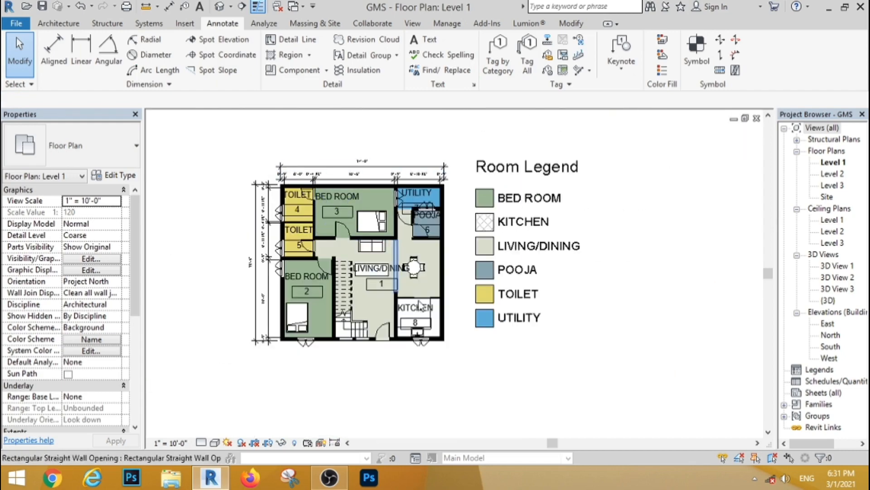
{"action": "scroll", "coordinate": [450, 314], "scroll_direction": "up", "scroll_amount": 1}
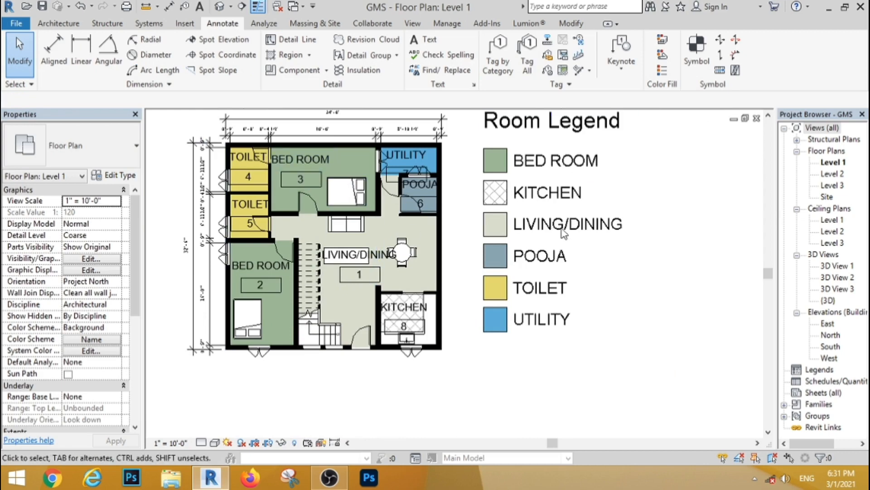
{"action": "left_click", "coordinate": [346, 266]}
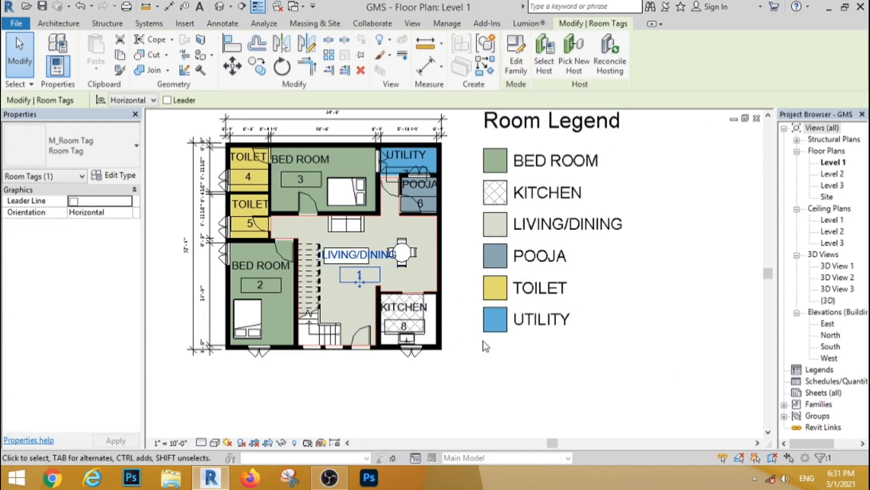
{"action": "left_click", "coordinate": [488, 391]}
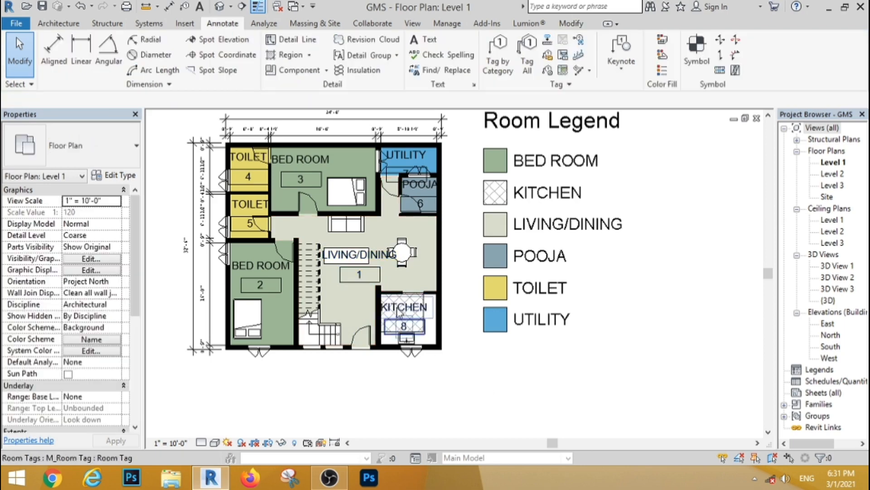
{"action": "left_click", "coordinate": [363, 271]}
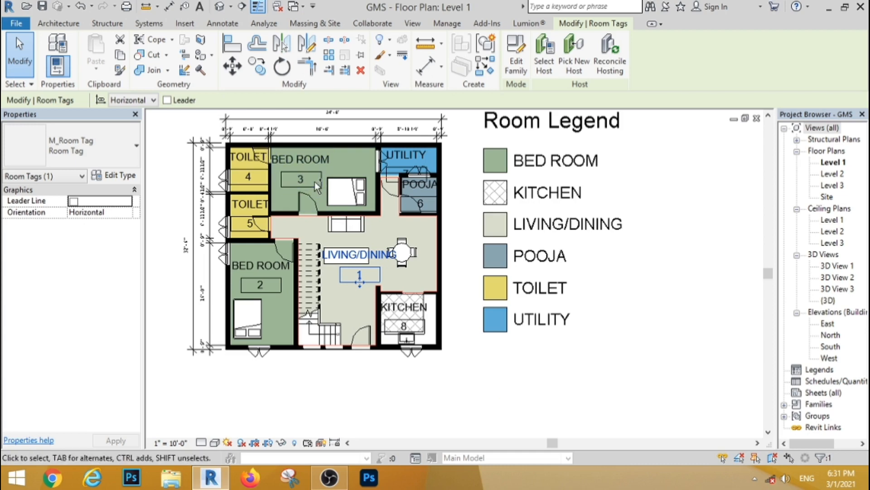
{"action": "left_click", "coordinate": [312, 185], "text": "ctrl"}
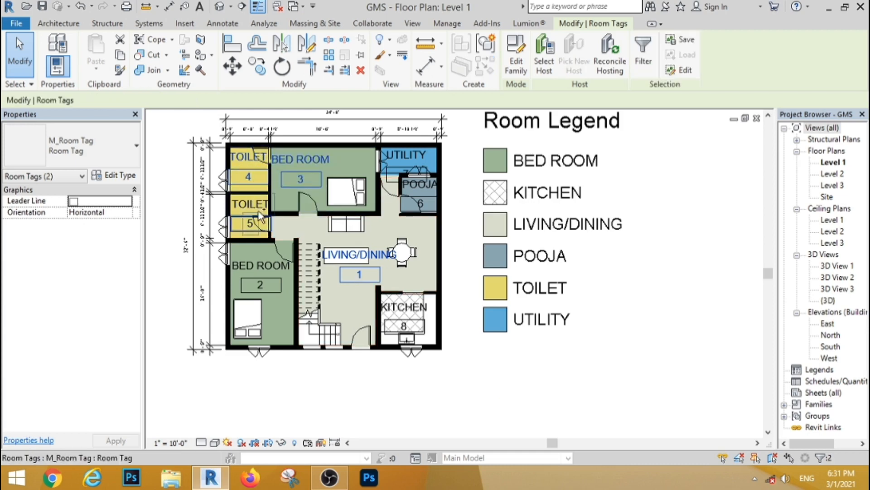
{"action": "left_click", "coordinate": [250, 220], "text": "ctrl"}
{"action": "left_click", "coordinate": [250, 264], "text": "ctrl"}
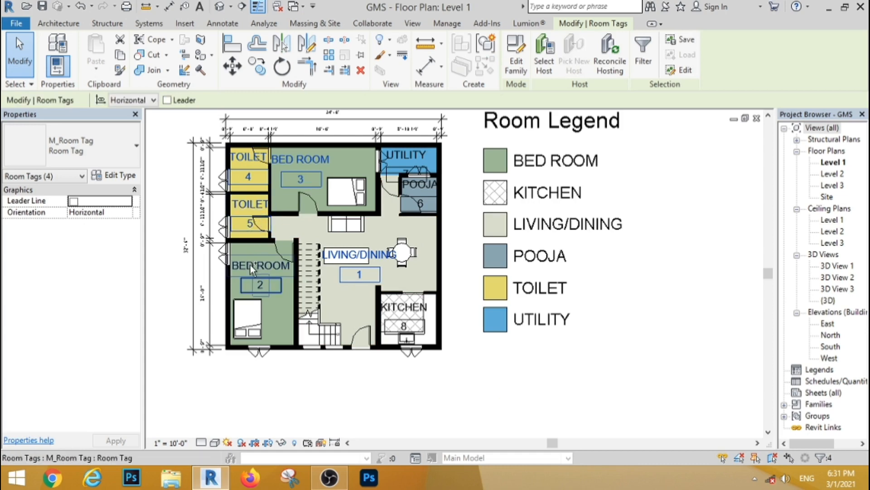
{"action": "left_click", "coordinate": [407, 310], "text": "ctrl"}
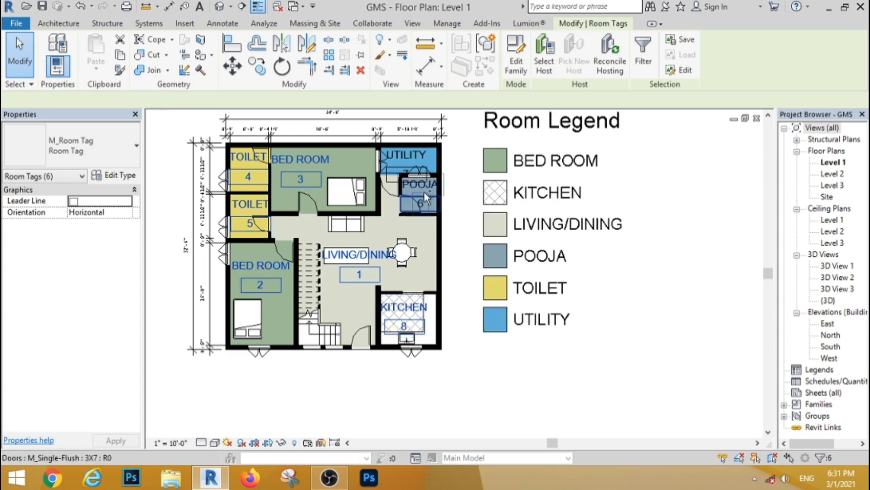
{"action": "left_click", "coordinate": [419, 203], "text": "ctrl"}
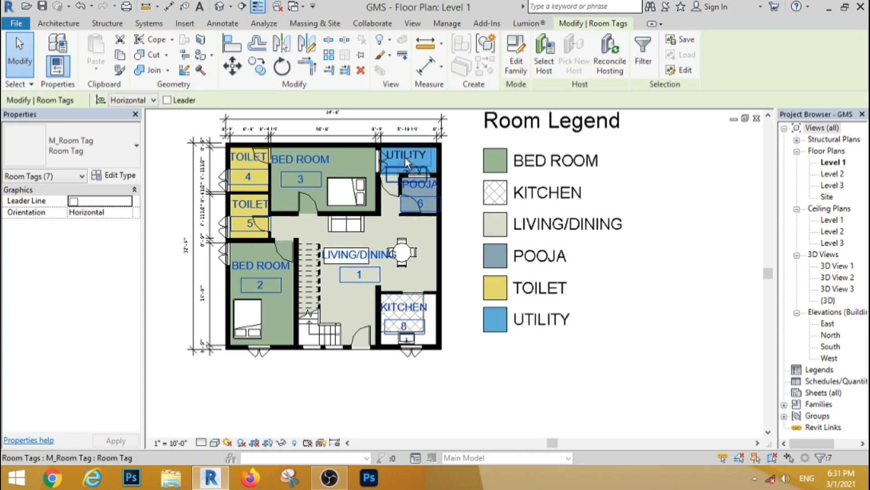
{"action": "left_click", "coordinate": [402, 164], "text": "ctrl"}
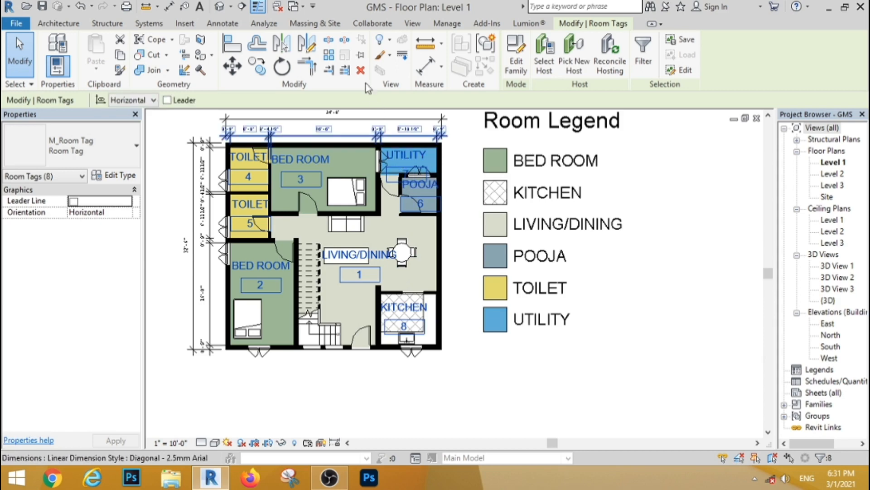
{"action": "key", "text": "Delete"}
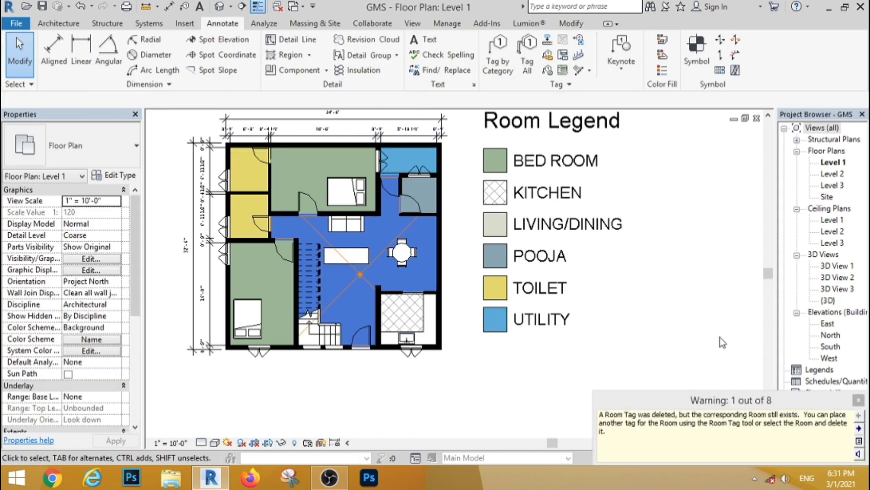
Create a new building component schedule for the Rooms category, named Room Schedule, in the New Construction phase.
{"action": "scroll", "coordinate": [735, 219], "scroll_direction": "down", "scroll_amount": 2}
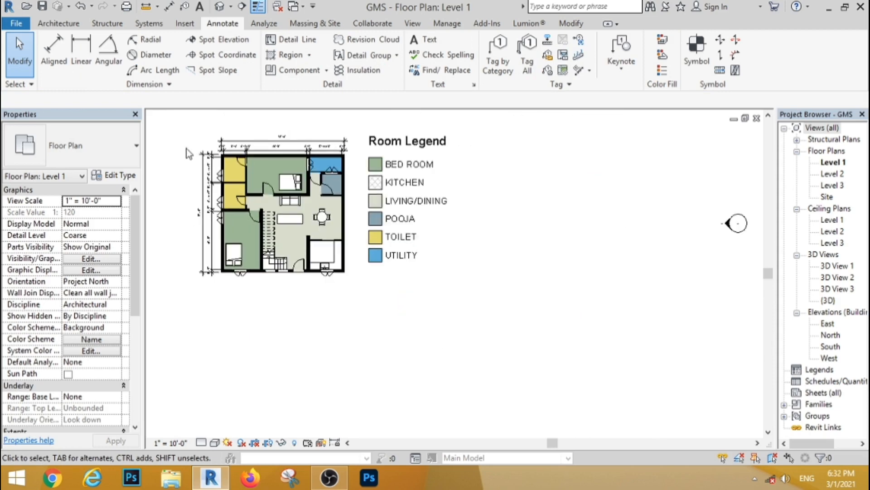
{"action": "scroll", "coordinate": [213, 152], "scroll_direction": "up", "scroll_amount": 3}
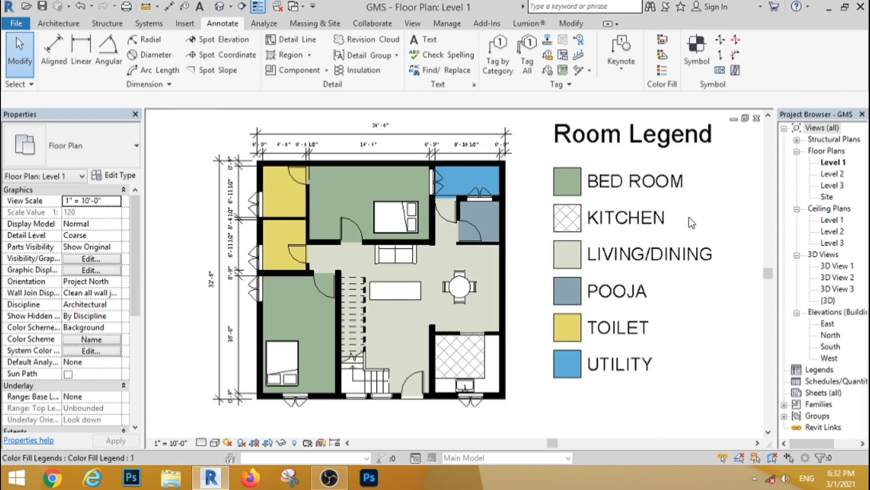
{"action": "right_click", "coordinate": [831, 385]}
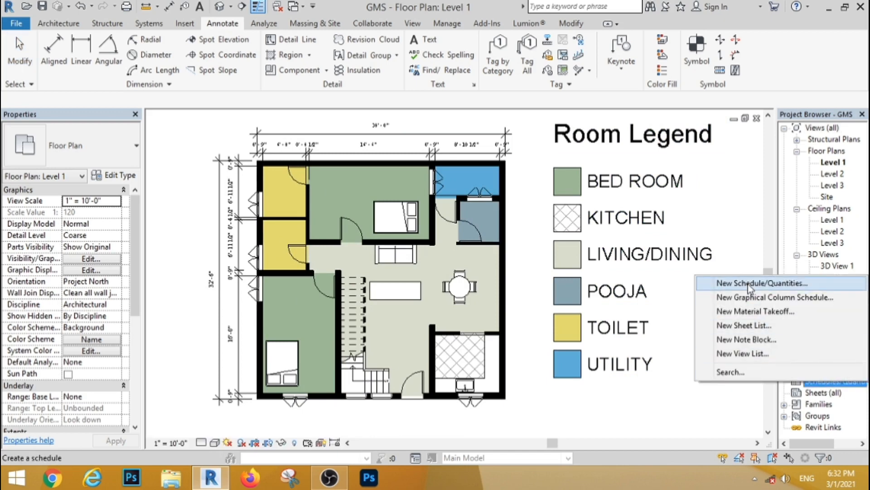
{"action": "left_click", "coordinate": [748, 284]}
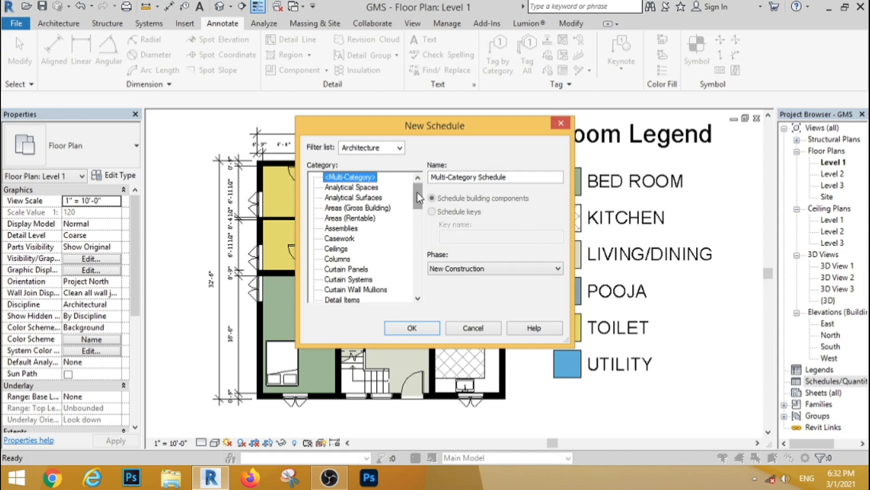
{"action": "left_click_drag", "start_coordinate": [418, 198], "coordinate": [418, 236]}
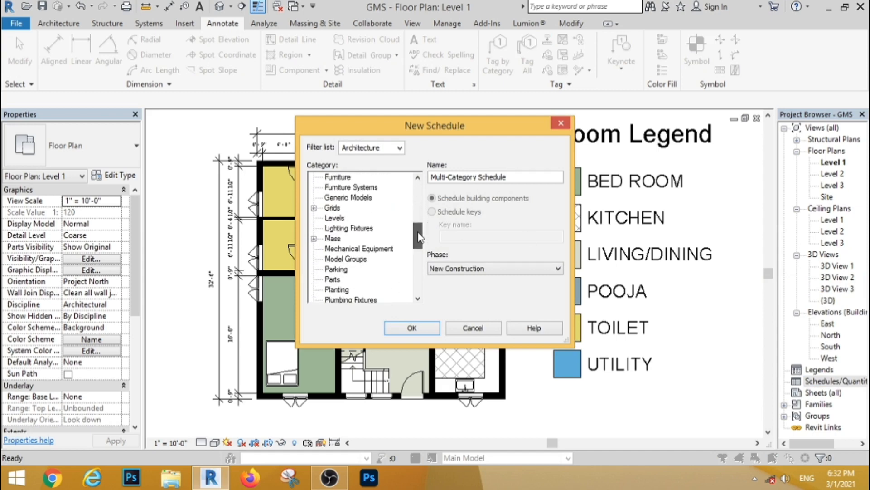
{"action": "scroll", "coordinate": [418, 236], "scroll_direction": "down", "scroll_amount": 2}
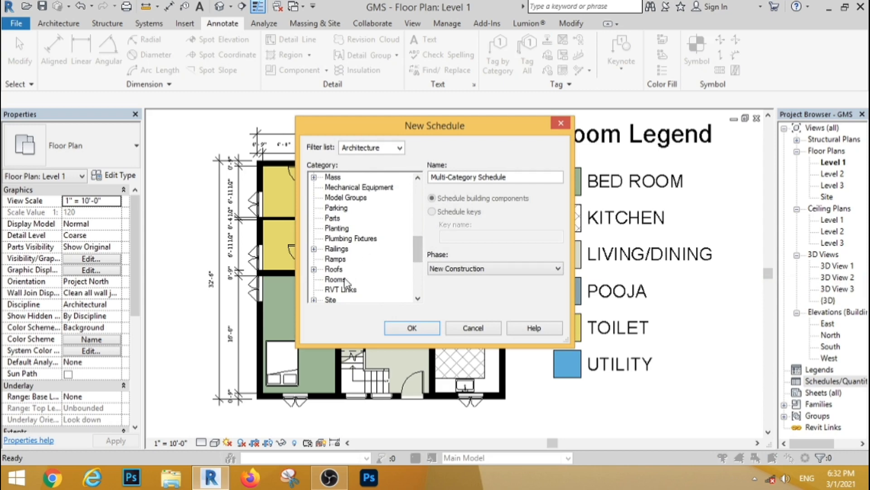
{"action": "left_click", "coordinate": [337, 279]}
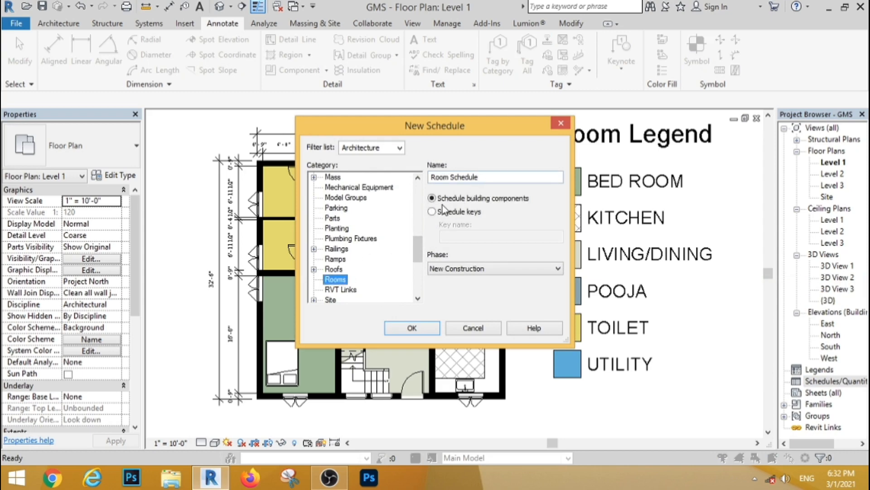
{"action": "left_click", "coordinate": [413, 327]}
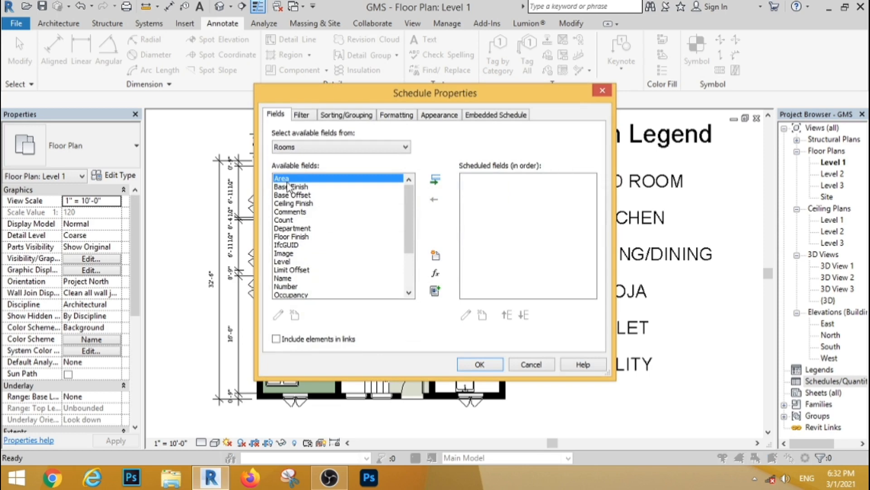
Add the Area, Name and Perimeter fields to the room schedule.
{"action": "left_click", "coordinate": [437, 181]}
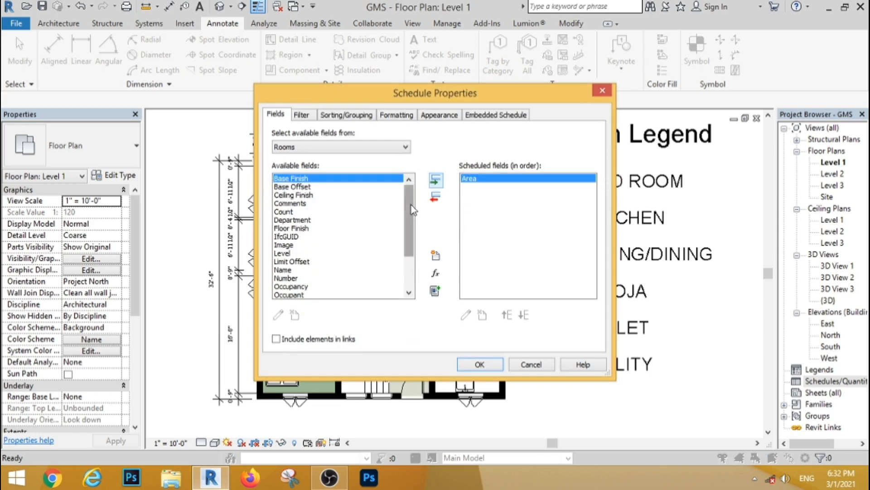
{"action": "left_click", "coordinate": [299, 269]}
{"action": "left_click", "coordinate": [435, 180]}
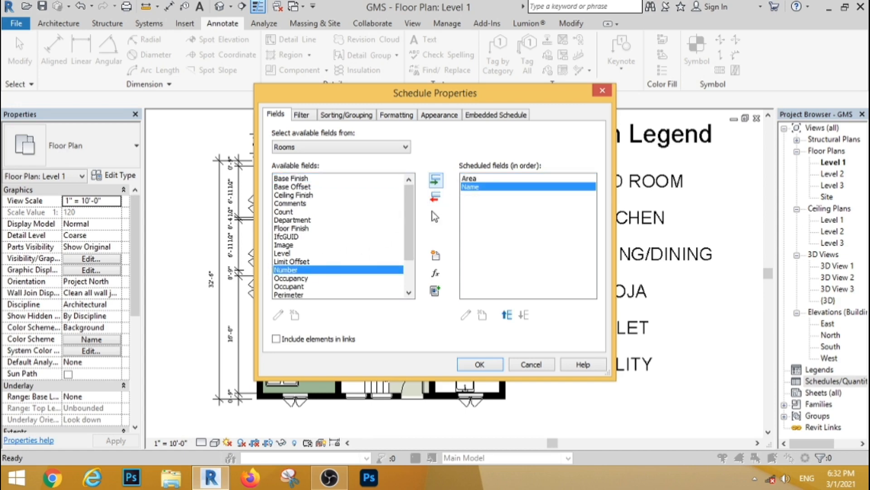
{"action": "left_click_drag", "start_coordinate": [410, 221], "coordinate": [409, 238]}
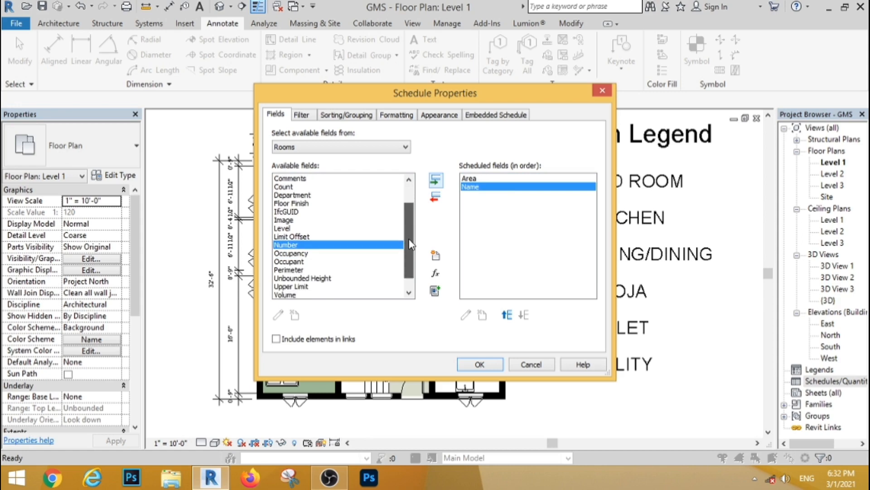
{"action": "left_click", "coordinate": [297, 269]}
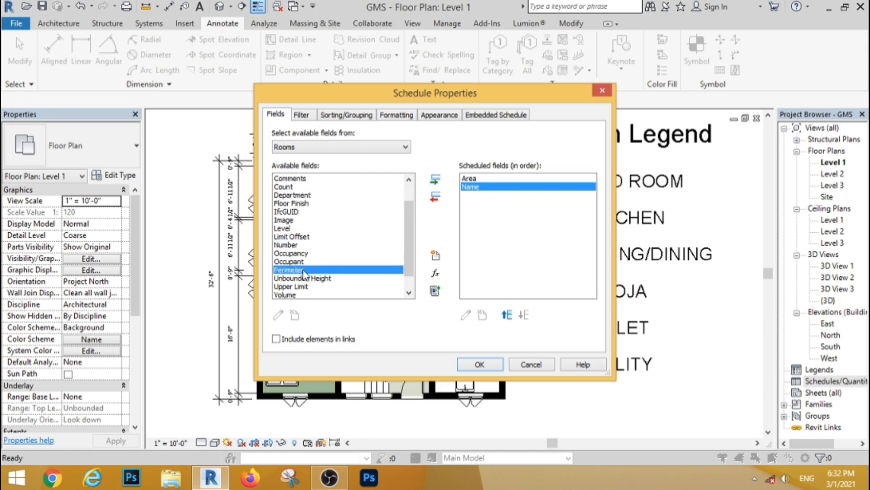
{"action": "left_click", "coordinate": [435, 179]}
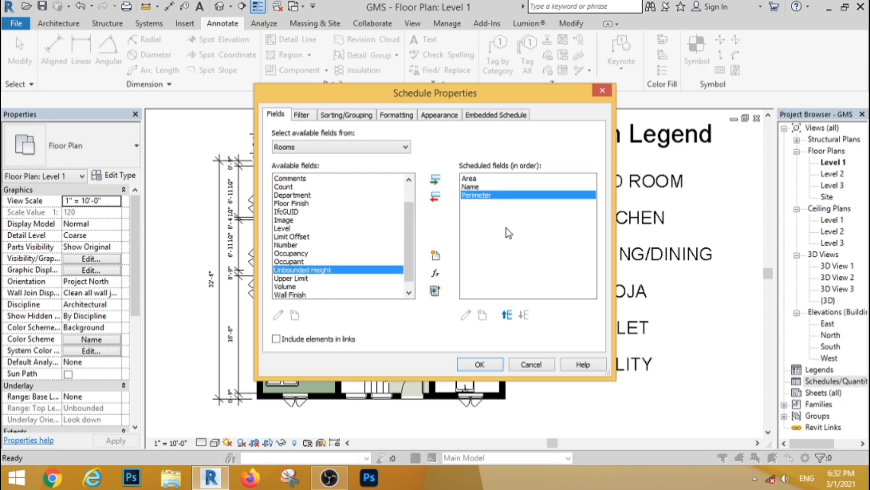
Move the Name field above Area in the scheduled fields and generate the room schedule.
{"action": "left_click", "coordinate": [474, 186]}
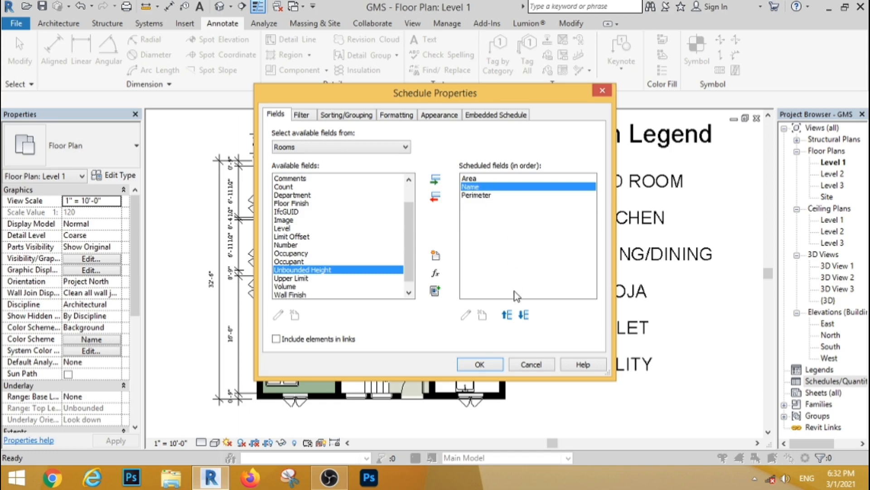
{"action": "left_click", "coordinate": [507, 315]}
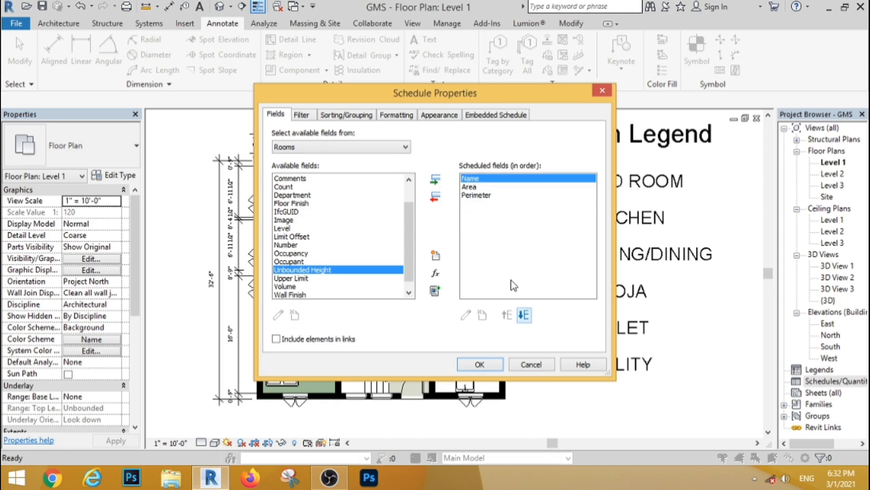
{"action": "left_click", "coordinate": [480, 368]}
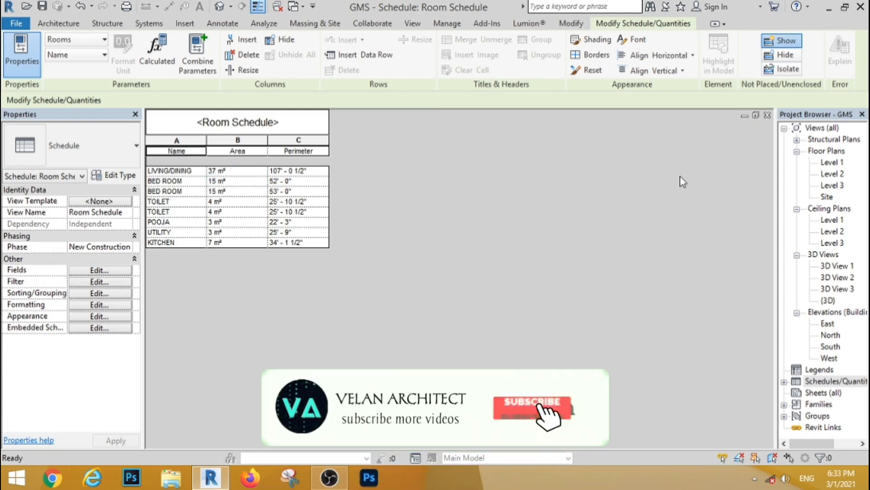
From the Level 1 floor plan, set the project's area units to square feet with 2 decimal places.
{"action": "double_click", "coordinate": [833, 163]}
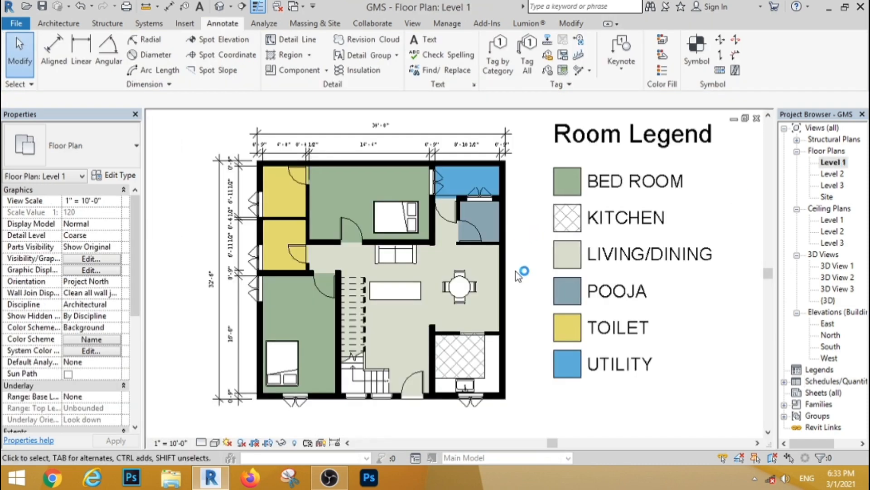
{"action": "key", "text": "u"}
{"action": "key", "text": "n"}
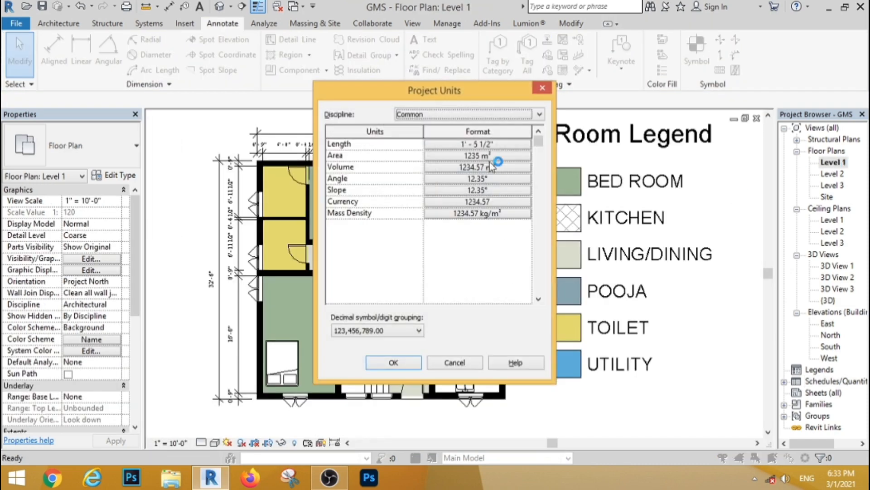
{"action": "left_click", "coordinate": [498, 156]}
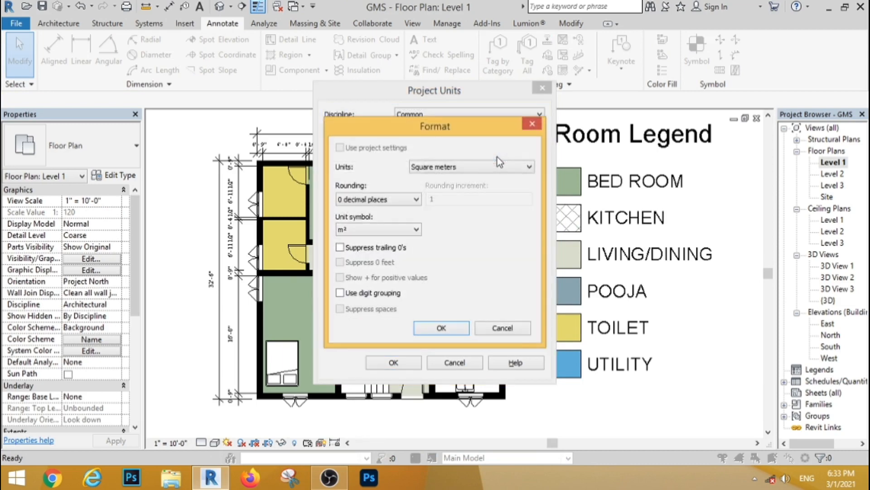
{"action": "left_click", "coordinate": [469, 168]}
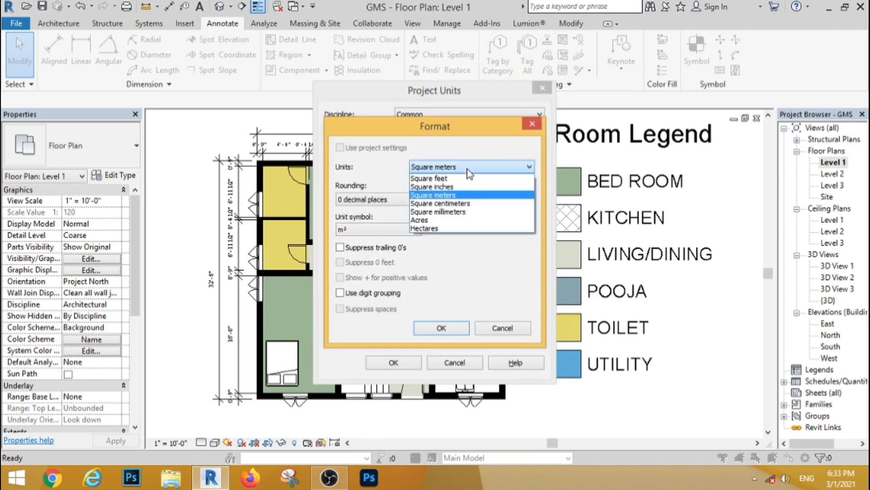
{"action": "left_click", "coordinate": [453, 179]}
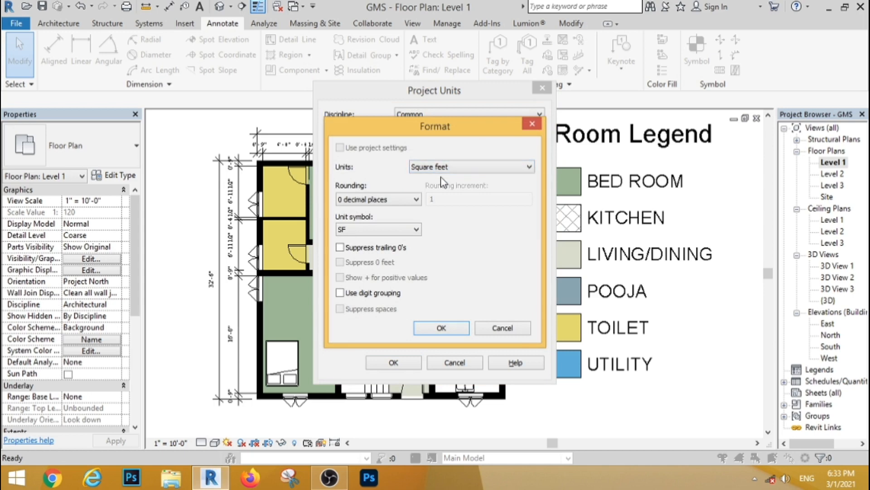
{"action": "left_click", "coordinate": [414, 202]}
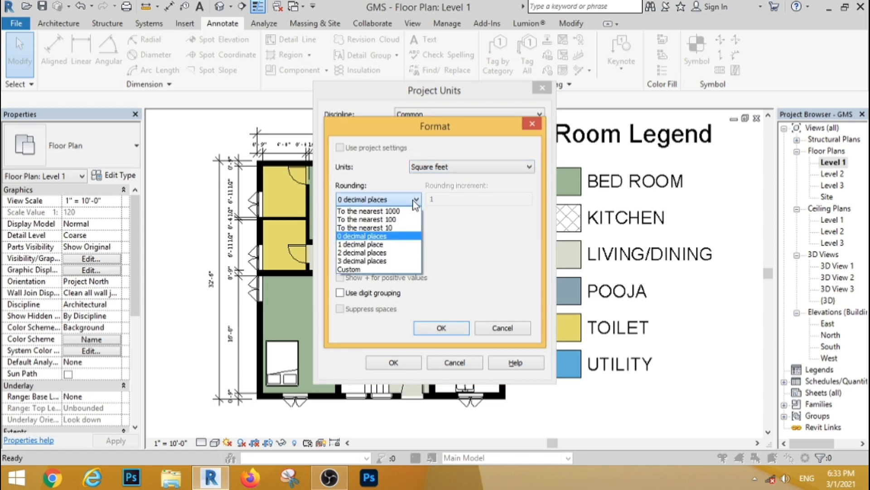
{"action": "left_click", "coordinate": [368, 253]}
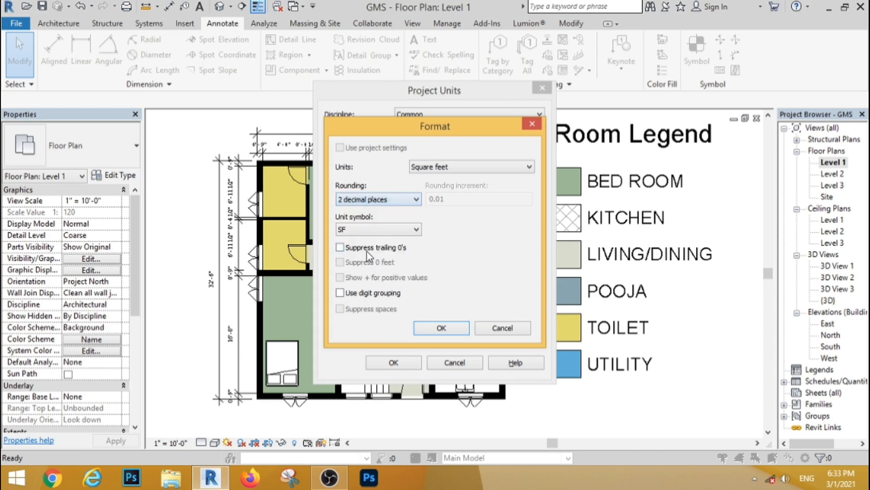
{"action": "left_click", "coordinate": [452, 332]}
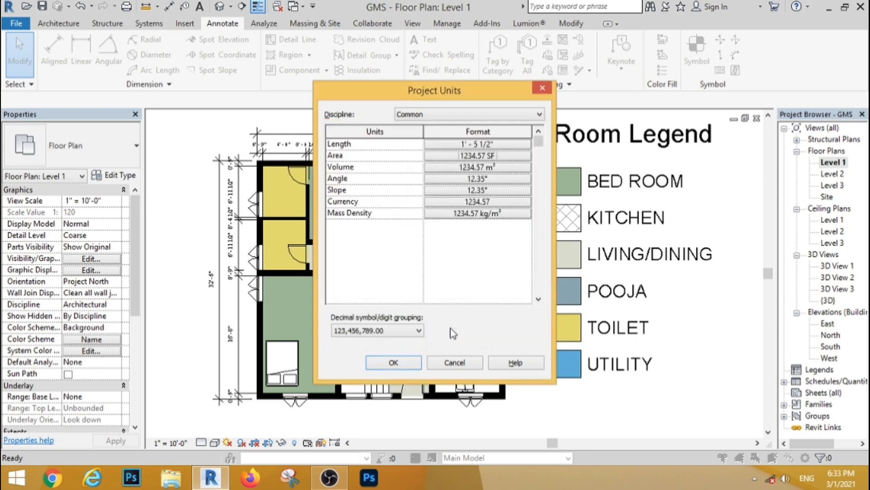
{"action": "left_click", "coordinate": [391, 362]}
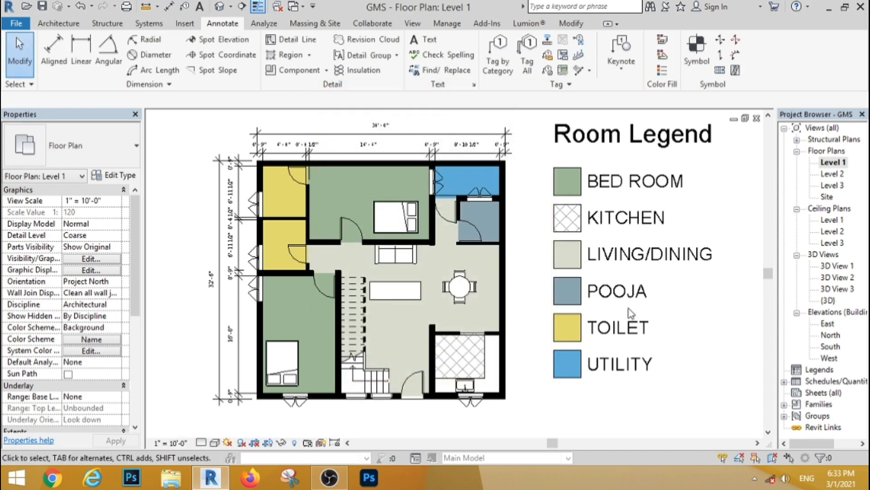
Reopen the Room Schedule and check the area column in the changed units.
{"action": "double_click", "coordinate": [823, 383]}
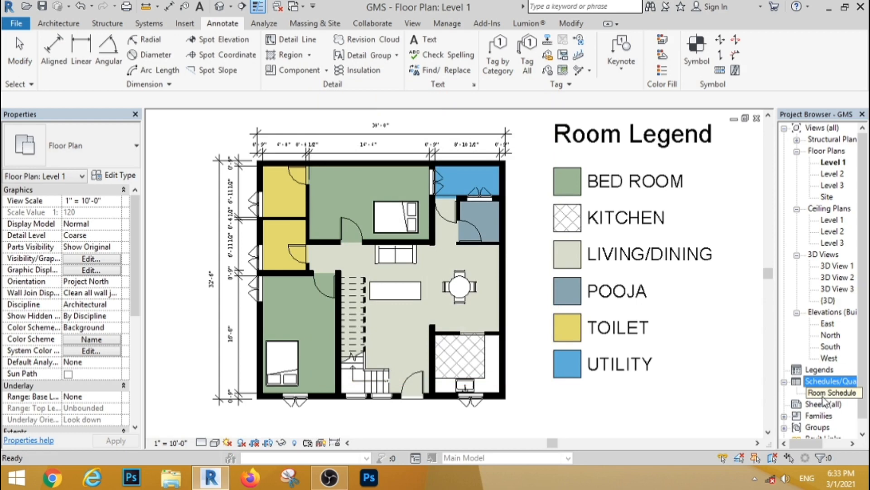
{"action": "double_click", "coordinate": [824, 395]}
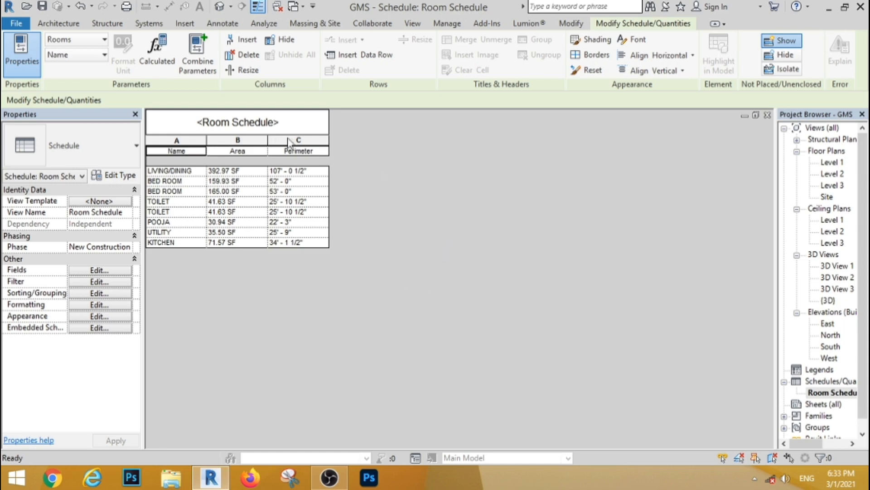
{"action": "left_click", "coordinate": [824, 393]}
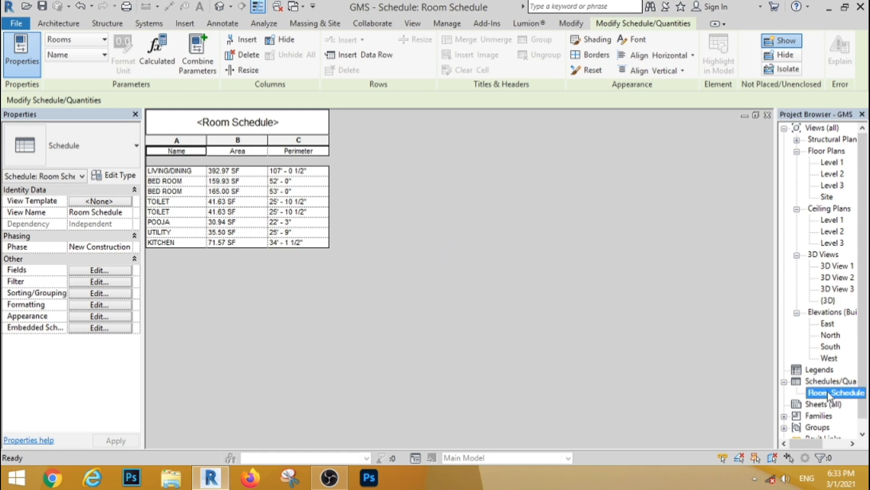
Return to the Level 1 floor plan and review the colored rooms beside the room legend.
{"action": "double_click", "coordinate": [831, 164]}
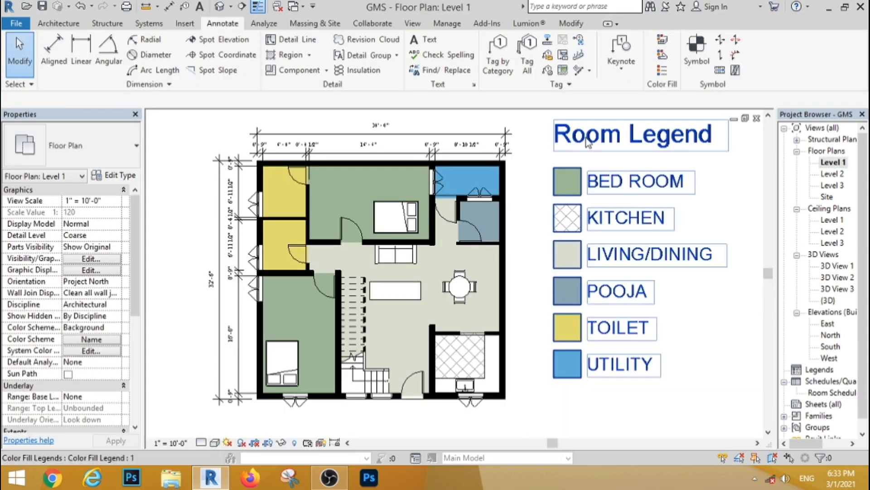
{"action": "scroll", "coordinate": [408, 218], "scroll_direction": "down", "scroll_amount": 1}
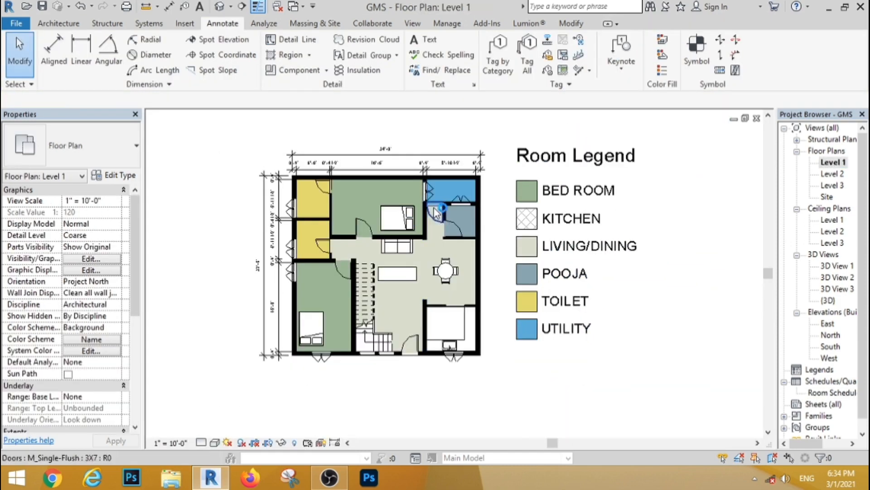
{"action": "scroll", "coordinate": [443, 192], "scroll_direction": "up", "scroll_amount": 1}
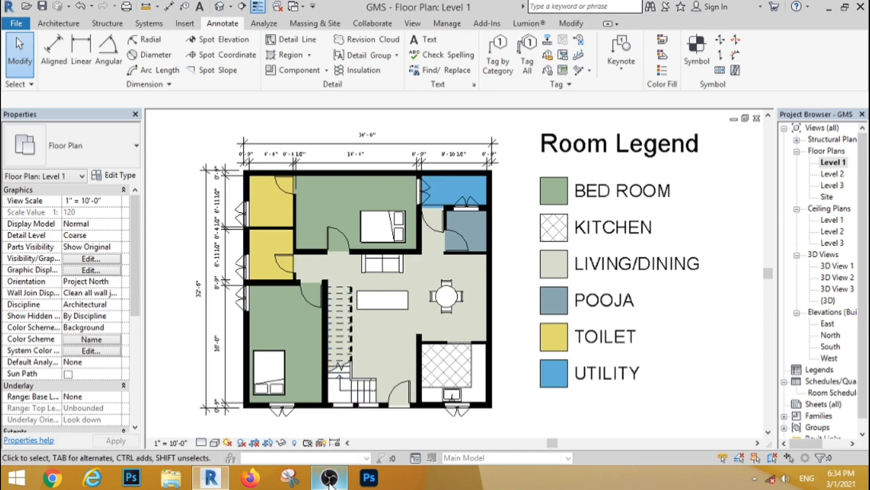